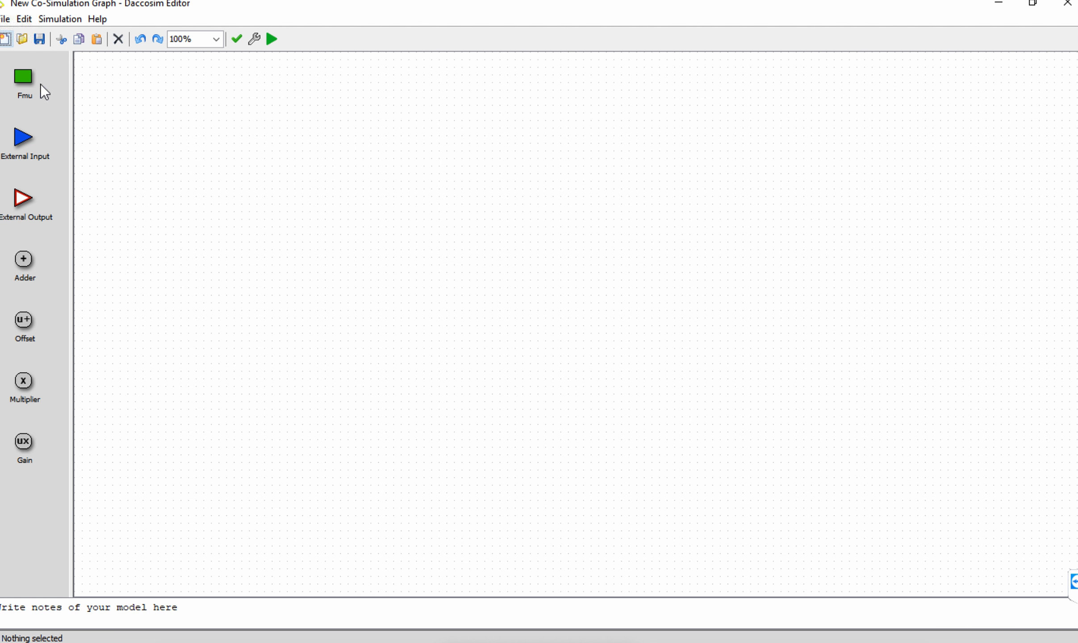
# Add an FMU block from C1win3264.fmu near the canvas's upper left and label it TankControl.
pyautogui.moveTo(31, 78); pyautogui.dragTo(215, 152)
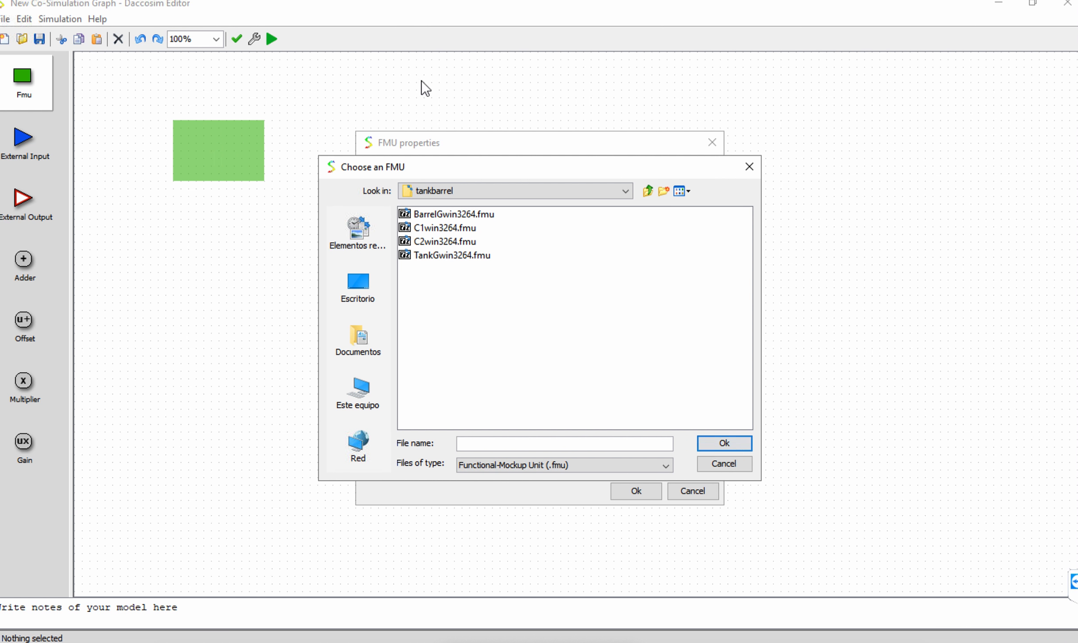
pyautogui.click(439, 230)
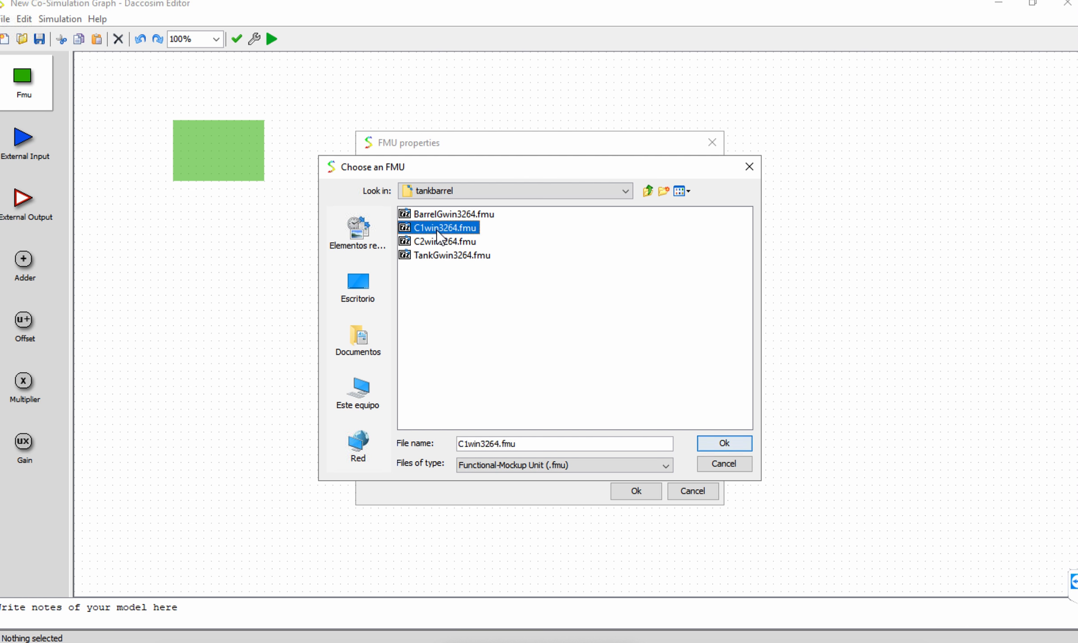
pyautogui.doubleClick(404, 230)
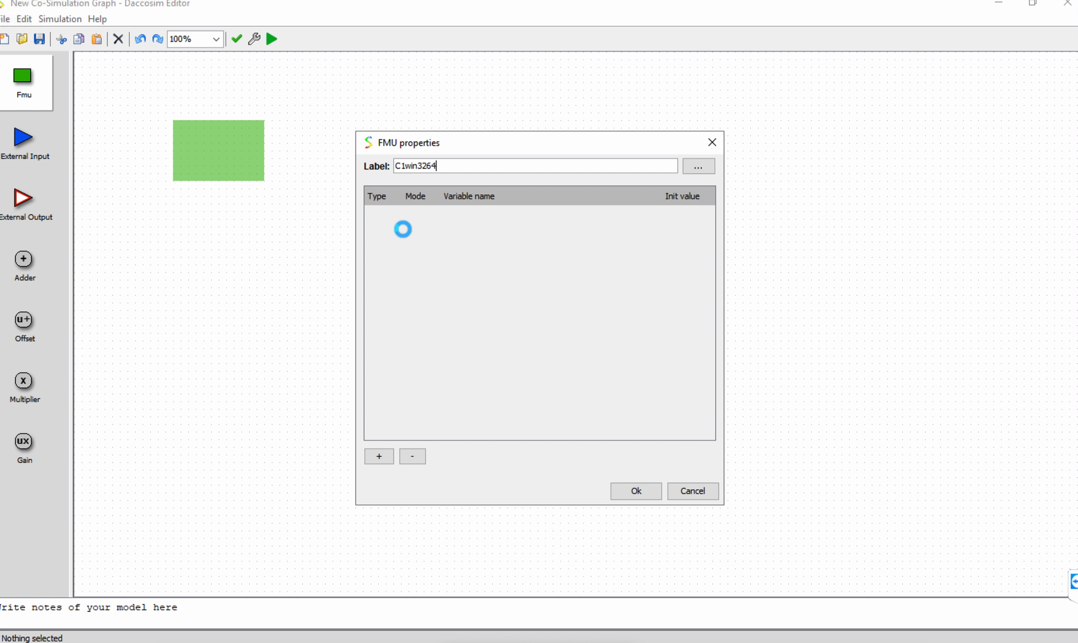
pyautogui.press('BackSpace')
pyautogui.press('BackSpace')
pyautogui.press('BackSpace')
pyautogui.press('BackSpace')
pyautogui.press('BackSpace')
pyautogui.press('BackSpace')
pyautogui.press('BackSpace')
pyautogui.press('BackSpace')
pyautogui.press('BackSpace')
pyautogui.write('TankControl')
pyautogui.press('Return')
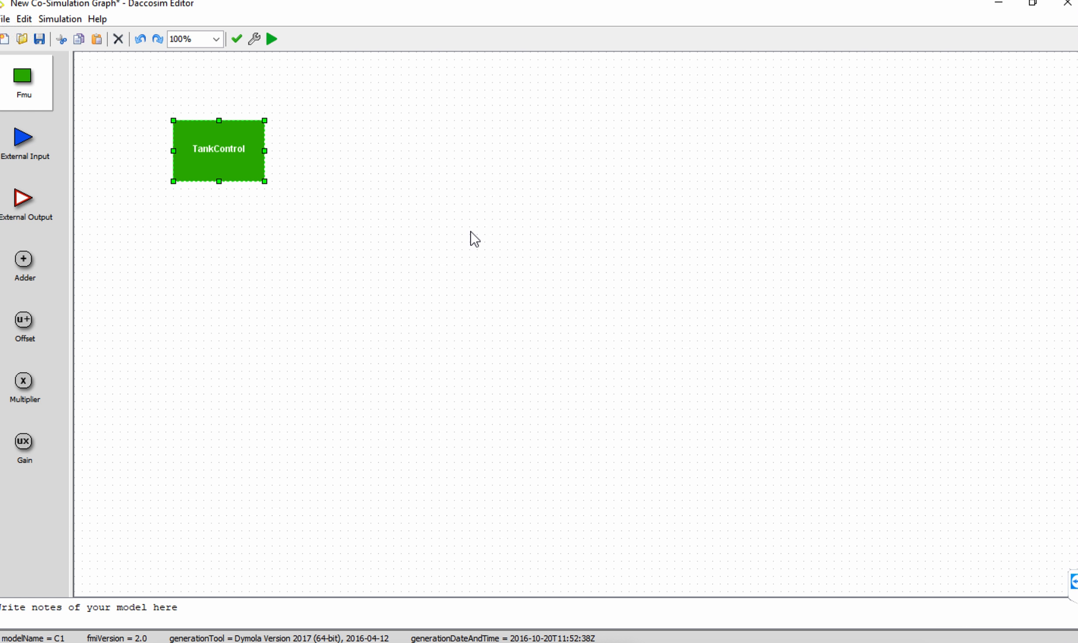
# Add an FMU block from TankGwin3264.fmu to the right of TankControl and label it Tank.
pyautogui.moveTo(36, 94); pyautogui.dragTo(405, 149)
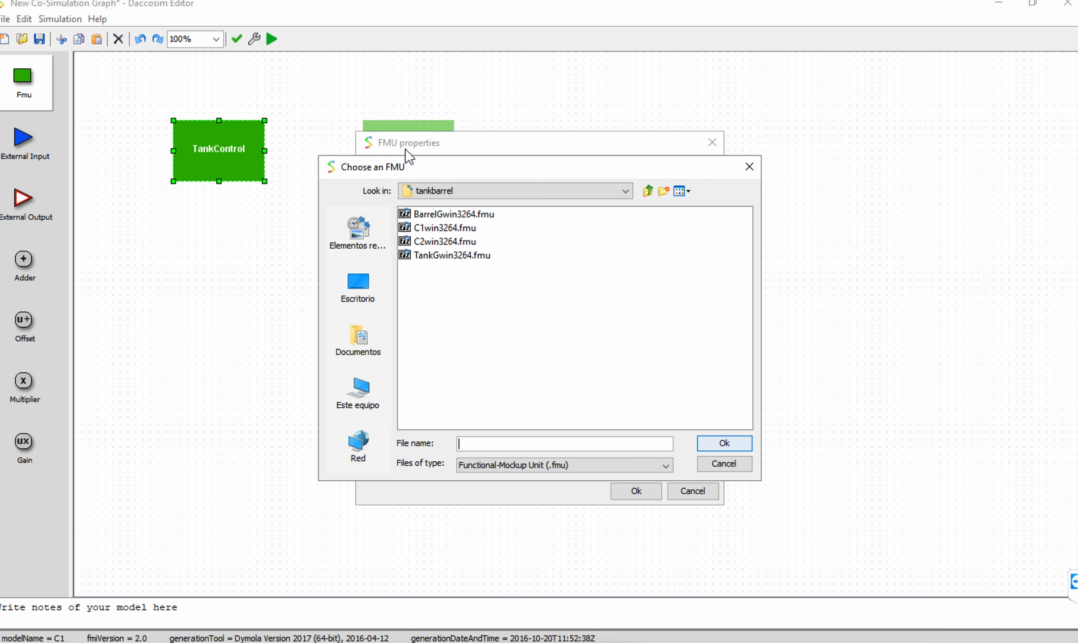
pyautogui.doubleClick(427, 255)
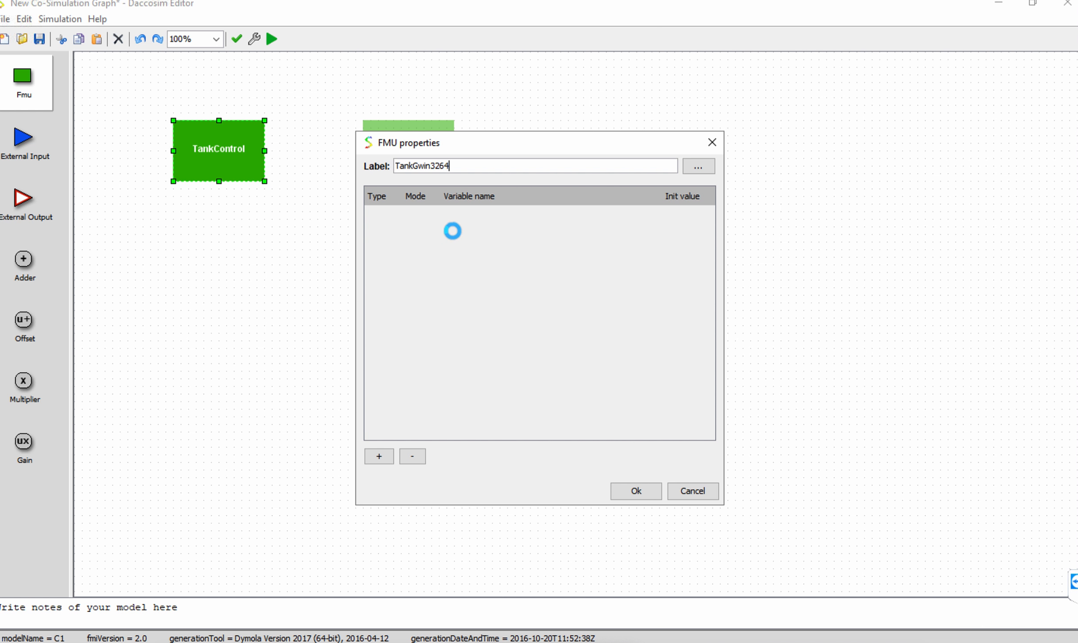
pyautogui.press('BackSpace')
pyautogui.press('BackSpace')
pyautogui.press('BackSpace')
pyautogui.press('BackSpace')
pyautogui.press('BackSpace')
pyautogui.press('BackSpace')
pyautogui.press('BackSpace')
pyautogui.press('BackSpace')
pyautogui.press('Return')
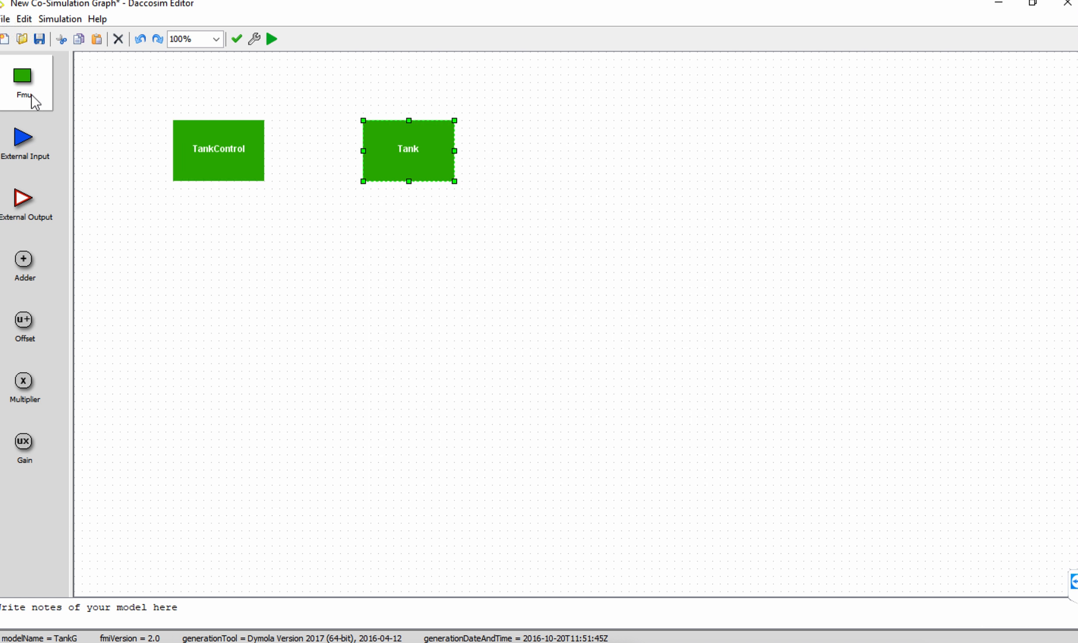
# Add an FMU block from C2win3264.fmu below TankControl and label it ConveyorControl.
pyautogui.moveTo(32, 95); pyautogui.dragTo(219, 255)
pyautogui.click(438, 244)
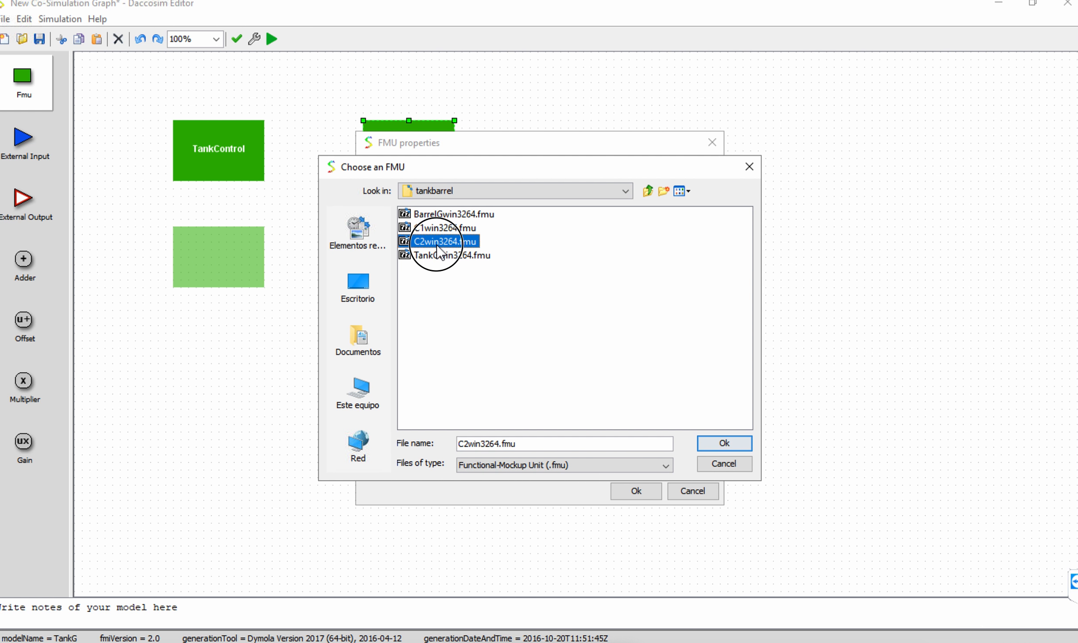
pyautogui.doubleClick(438, 247)
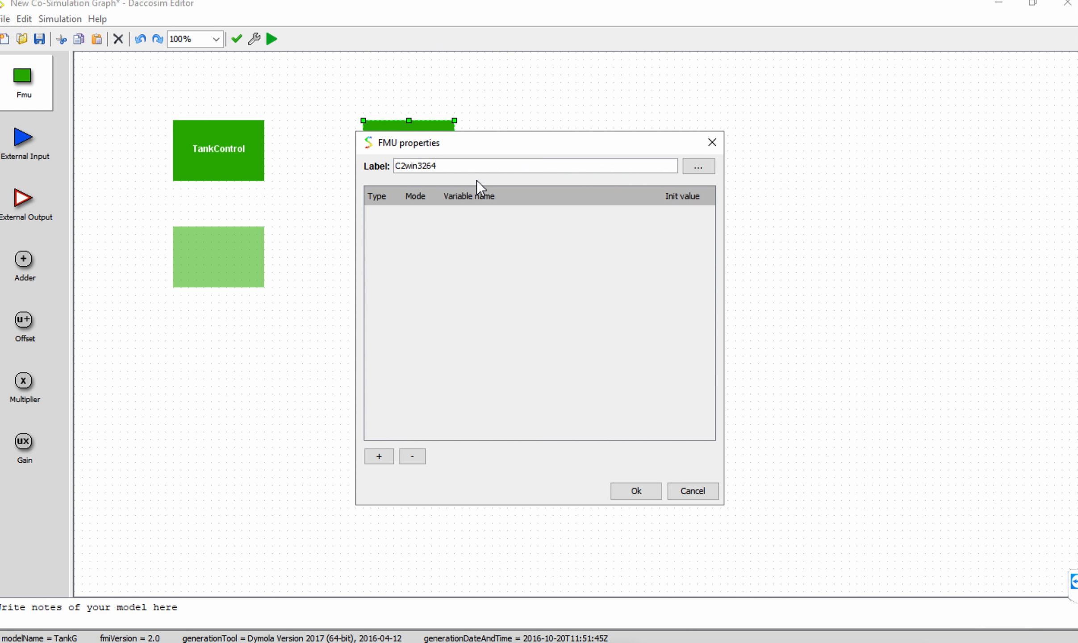
pyautogui.doubleClick(440, 161)
pyautogui.write('ConveyorControl')
pyautogui.press('Return')
# Add an FMU block from BarrelGwin3264.fmu below Tank and label it BarrelConveyor.
pyautogui.moveTo(32, 86); pyautogui.dragTo(413, 257)
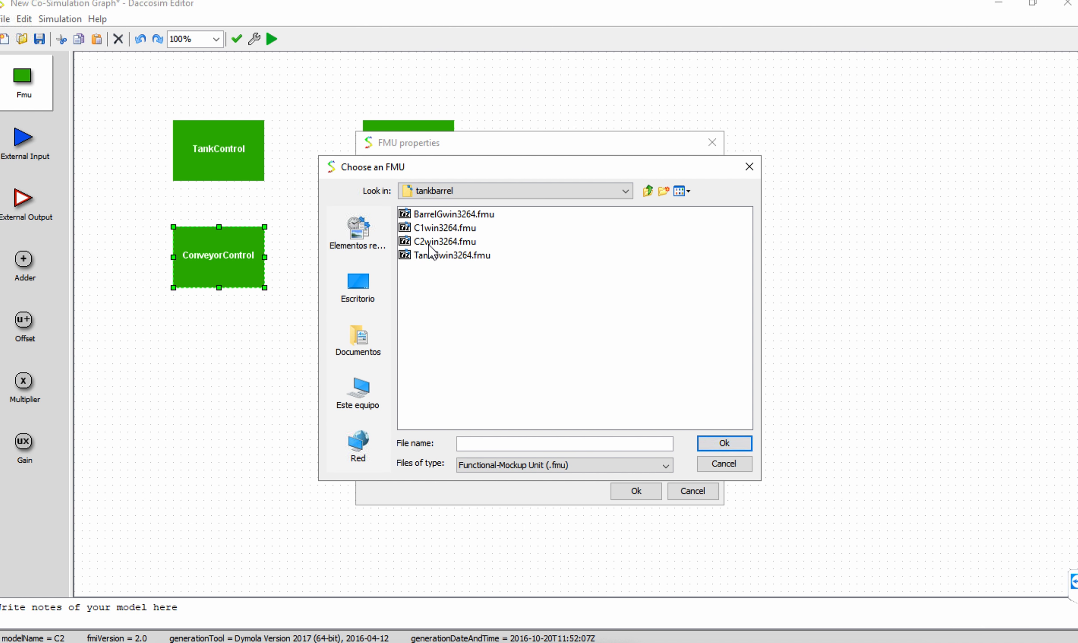
pyautogui.doubleClick(441, 213)
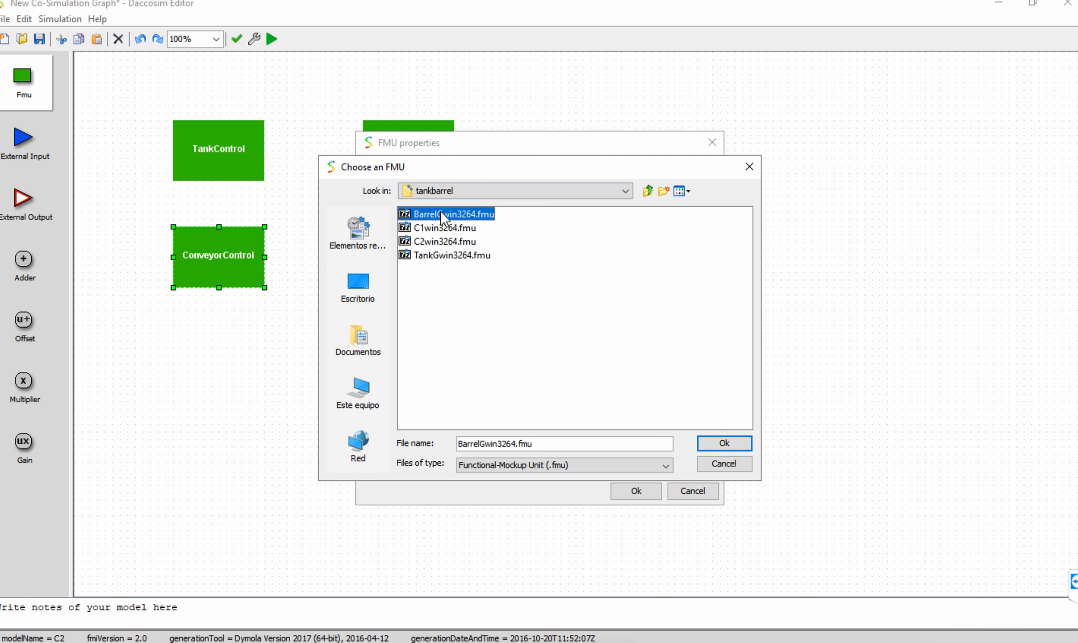
pyautogui.press('BackSpace')
pyautogui.press('BackSpace')
pyautogui.press('BackSpace')
pyautogui.press('BackSpace')
pyautogui.press('BackSpace')
pyautogui.press('BackSpace')
pyautogui.write('Conveyor')
pyautogui.press('Return')
# Shift the BarrelConveyor block so that it lines up vertically under the Tank block.
pyautogui.click(427, 249)
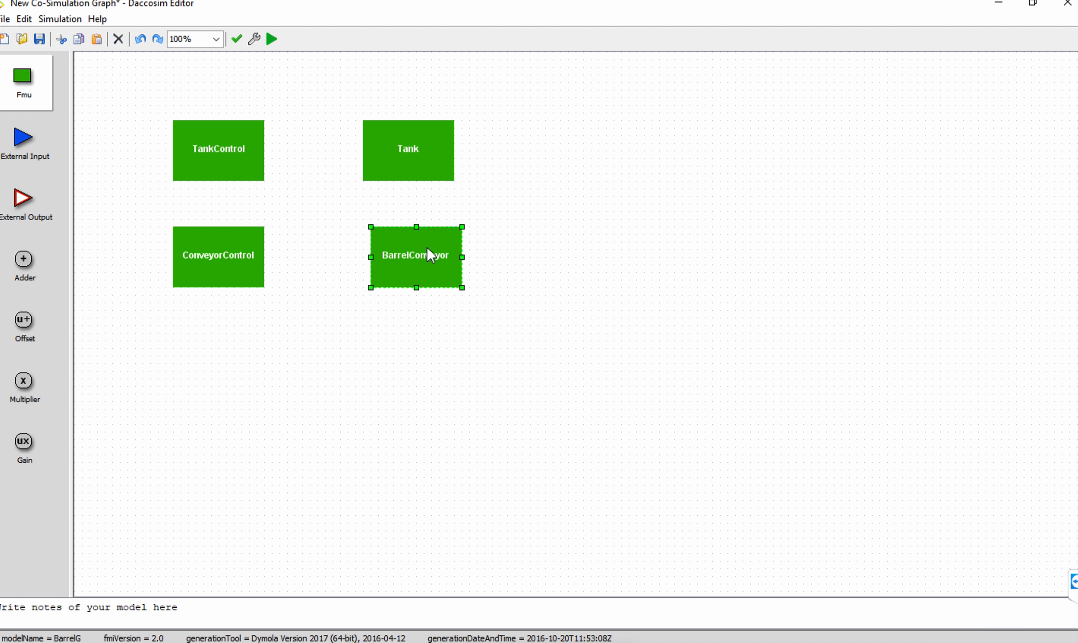
pyautogui.moveTo(414, 241); pyautogui.dragTo(400, 234)
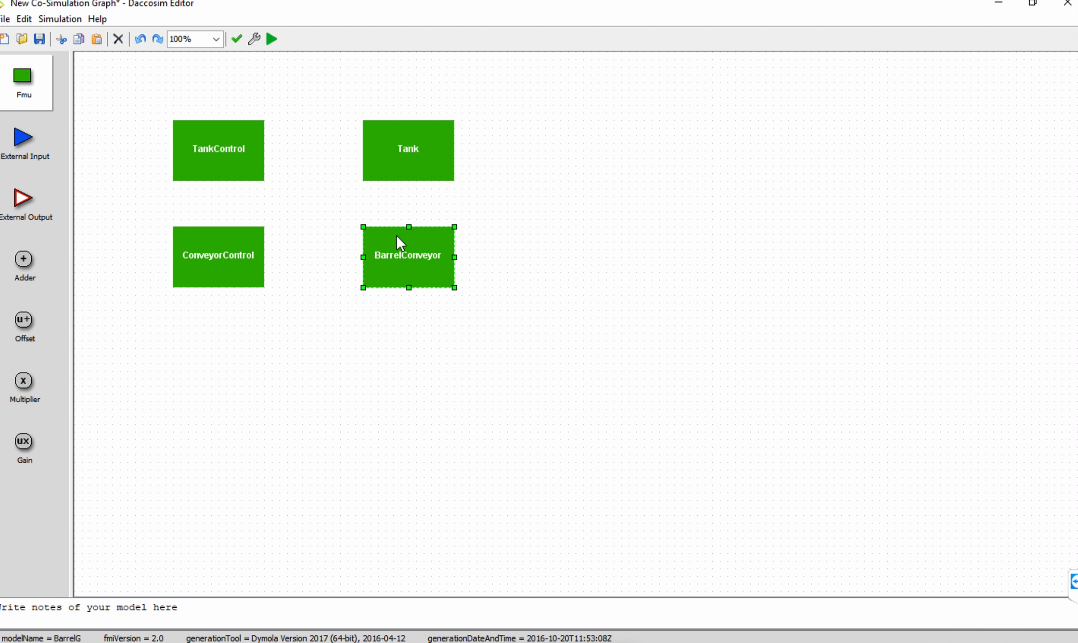
pyautogui.click(393, 344)
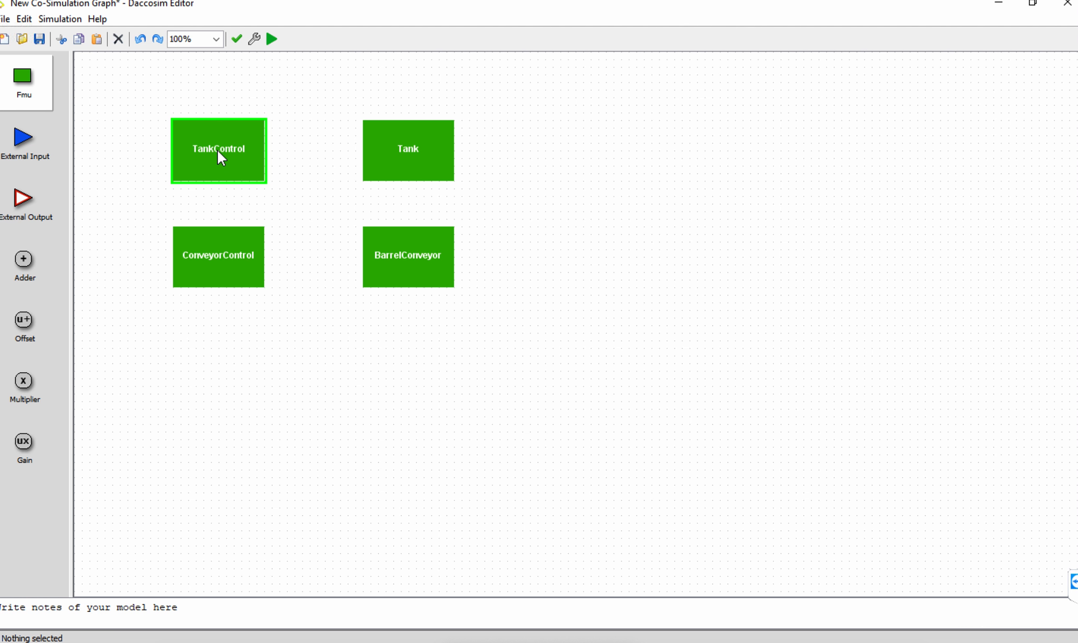
# Draw connection arrows from TankControl to Tank, from Tank to BarrelConveyor, and from ConveyorControl to BarrelConveyor.
pyautogui.moveTo(218, 152); pyautogui.dragTo(396, 147)
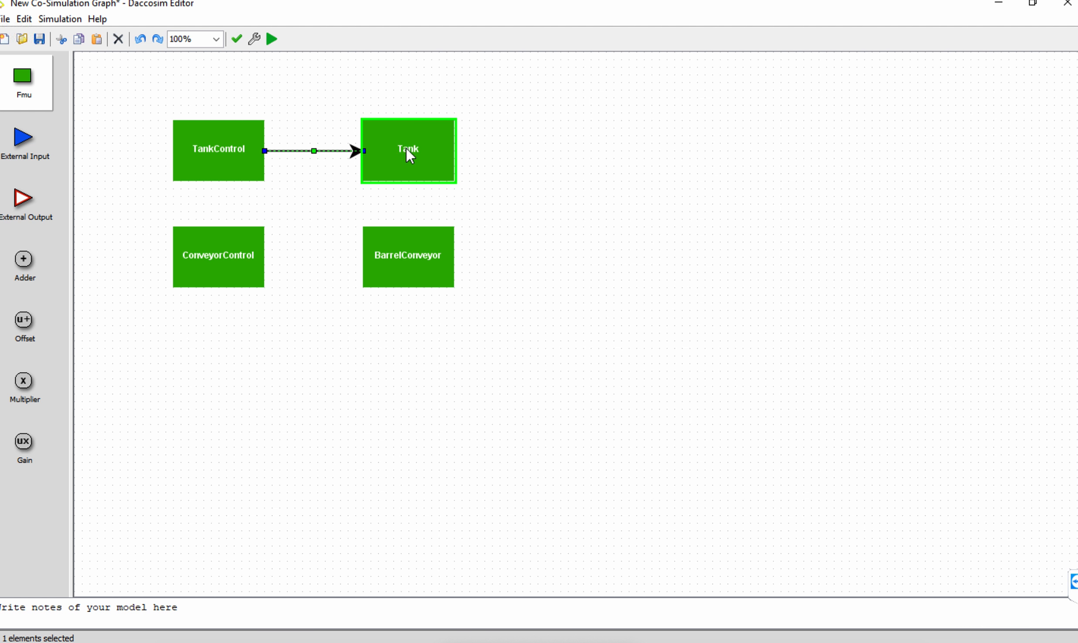
pyautogui.moveTo(410, 241); pyautogui.dragTo(410, 250)
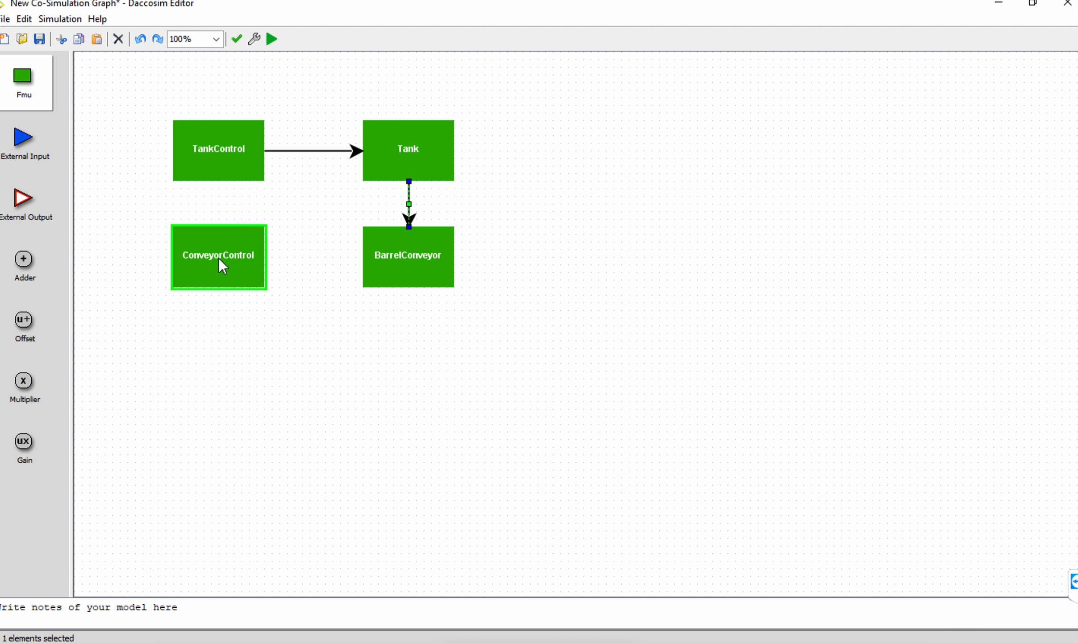
pyautogui.moveTo(219, 259)
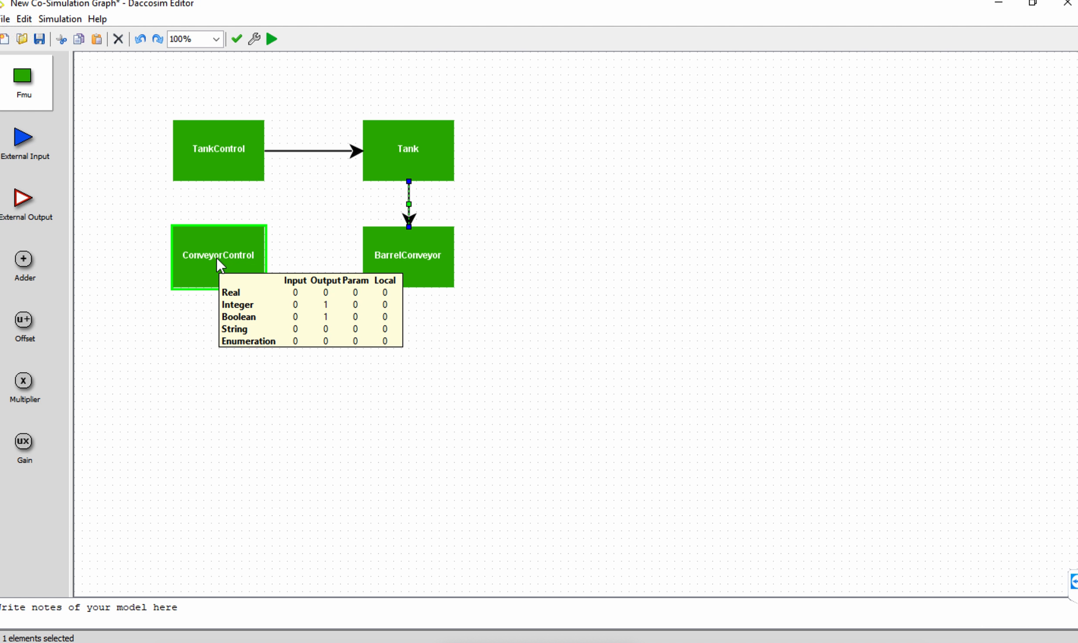
pyautogui.moveTo(217, 258); pyautogui.dragTo(407, 255)
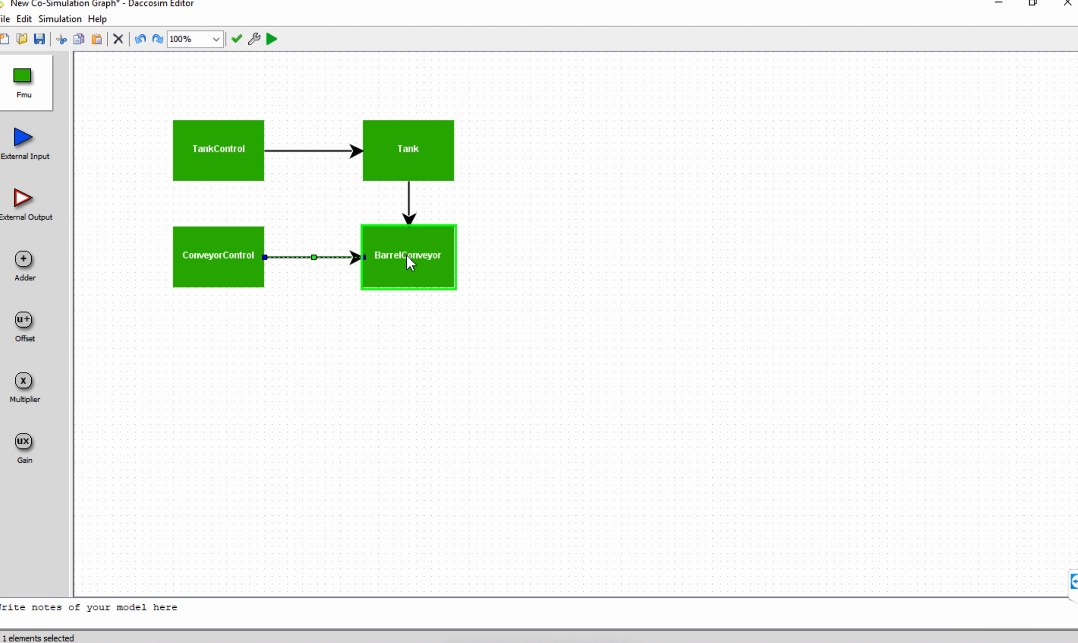
pyautogui.click(359, 348)
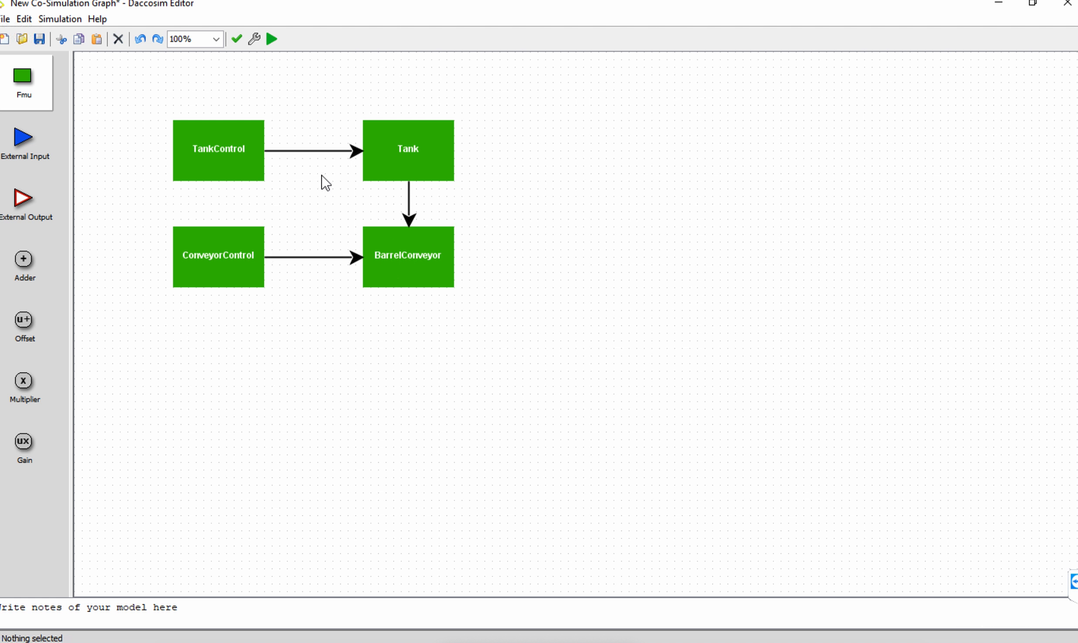
# Assign TankControl's Valve output to Tank's Valve input on the arrow between the two blocks.
pyautogui.click(296, 150)
pyautogui.doubleClick(297, 150)
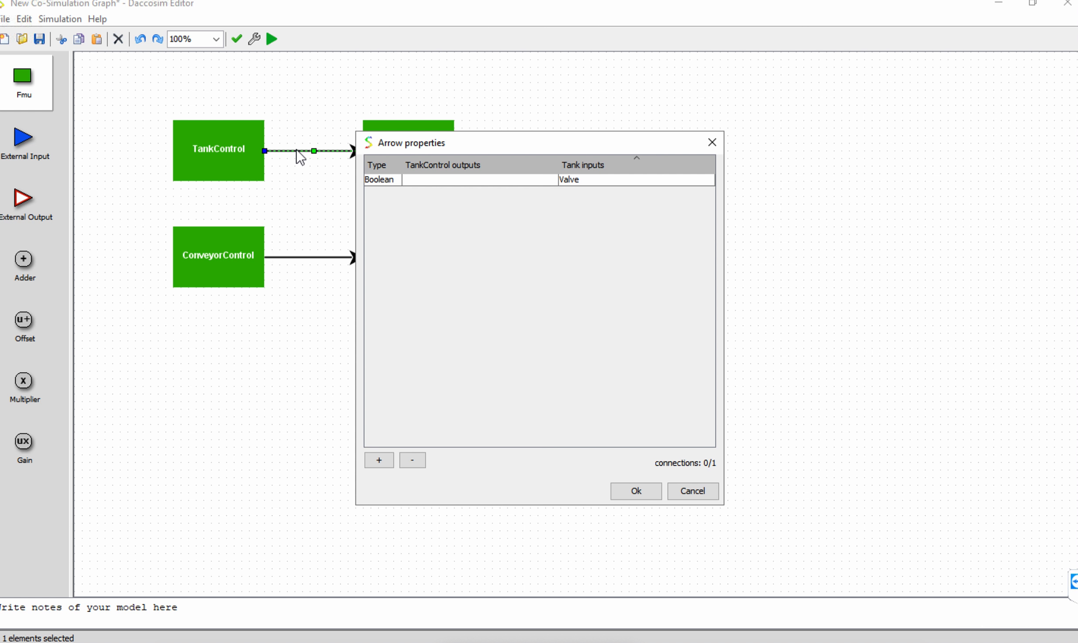
pyautogui.moveTo(543, 149); pyautogui.dragTo(662, 117)
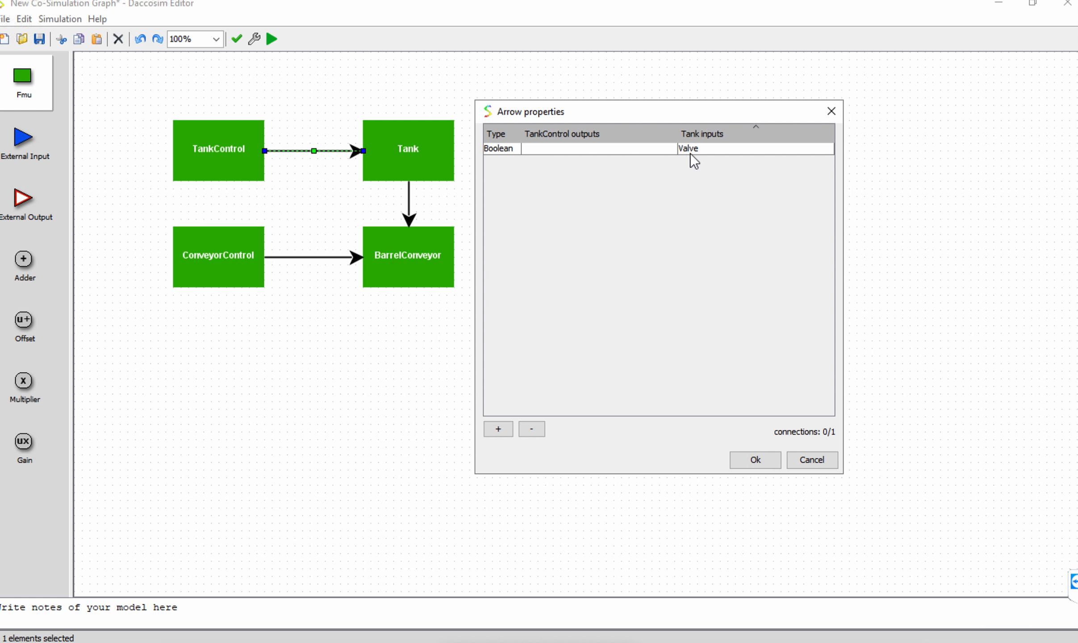
pyautogui.click(633, 152)
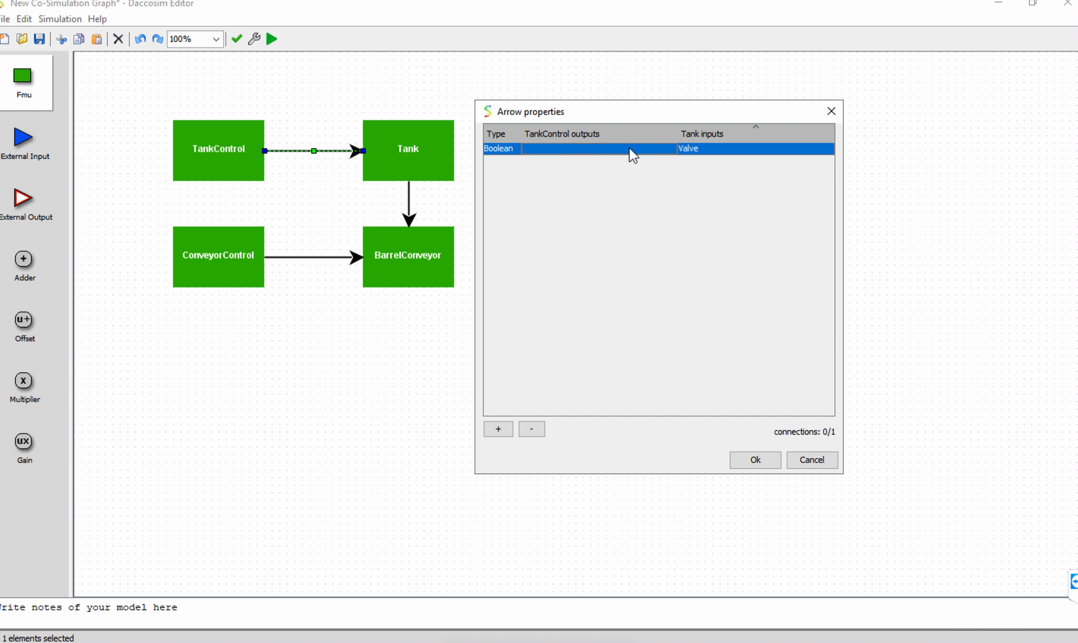
pyautogui.doubleClick(627, 148)
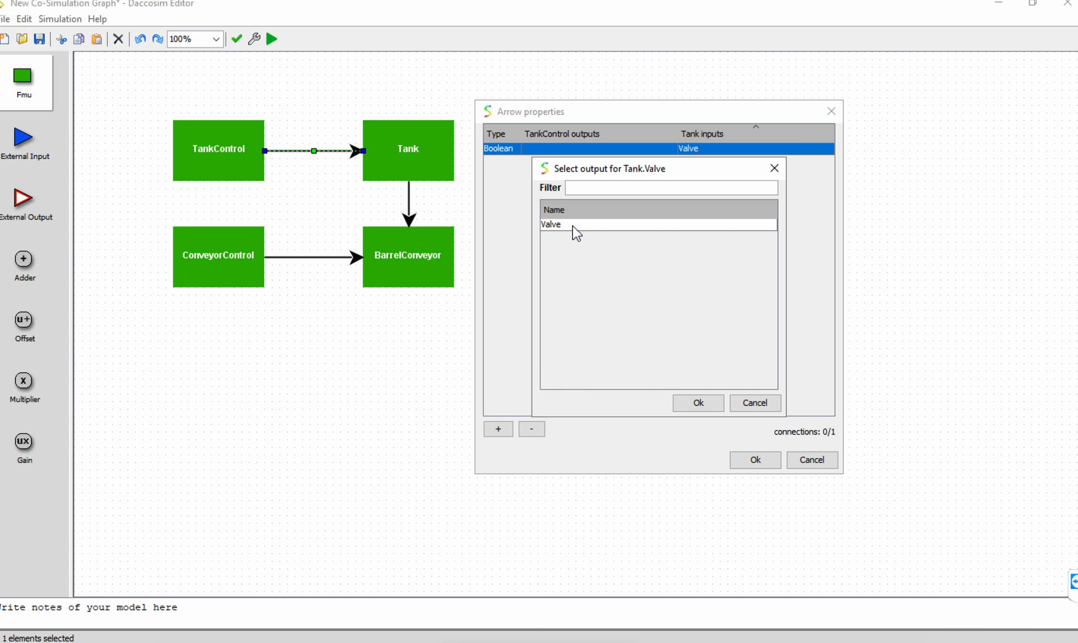
pyautogui.doubleClick(553, 224)
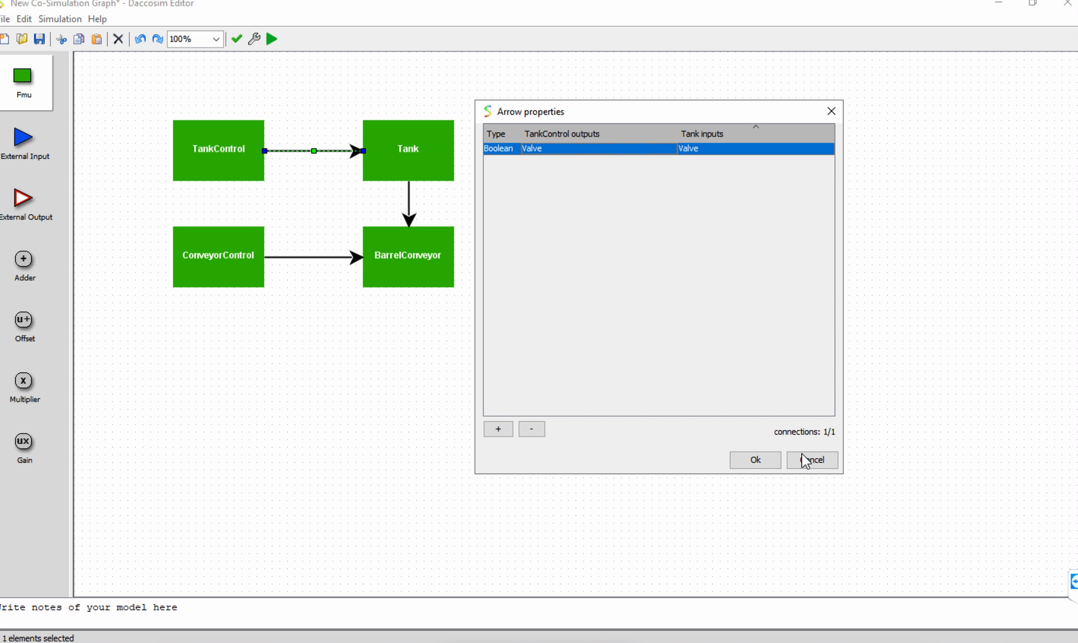
pyautogui.click(763, 461)
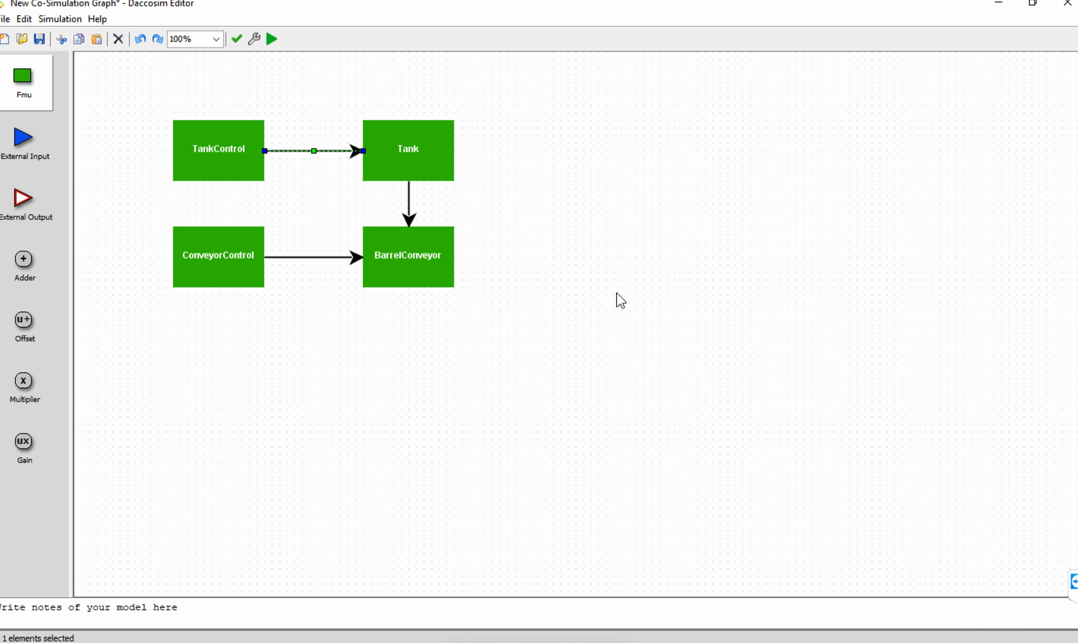
# Assign Tank's outFlow output to BarrelConveyor's inFlow input on the arrow between the two blocks.
pyautogui.click(409, 221)
pyautogui.doubleClick(409, 210)
pyautogui.moveTo(490, 143); pyautogui.dragTo(610, 113)
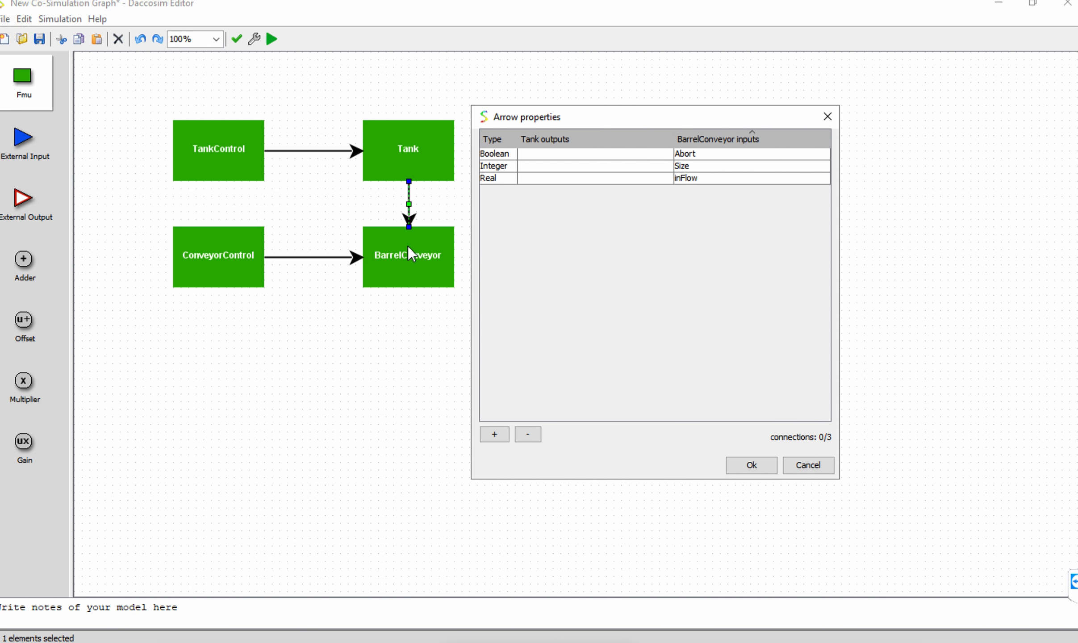
pyautogui.doubleClick(603, 180)
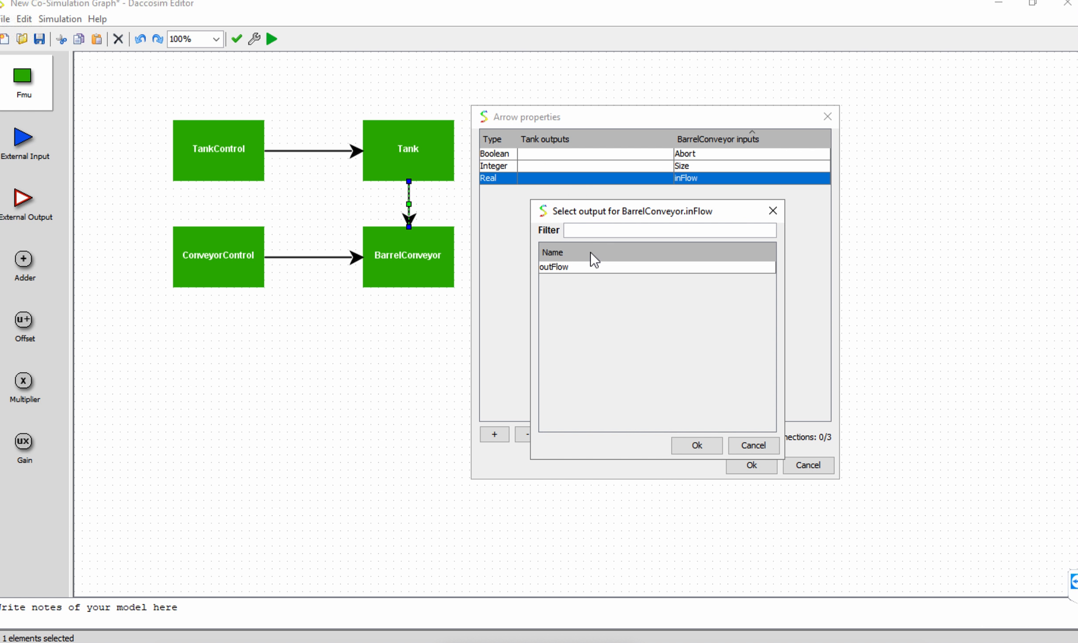
pyautogui.doubleClick(551, 269)
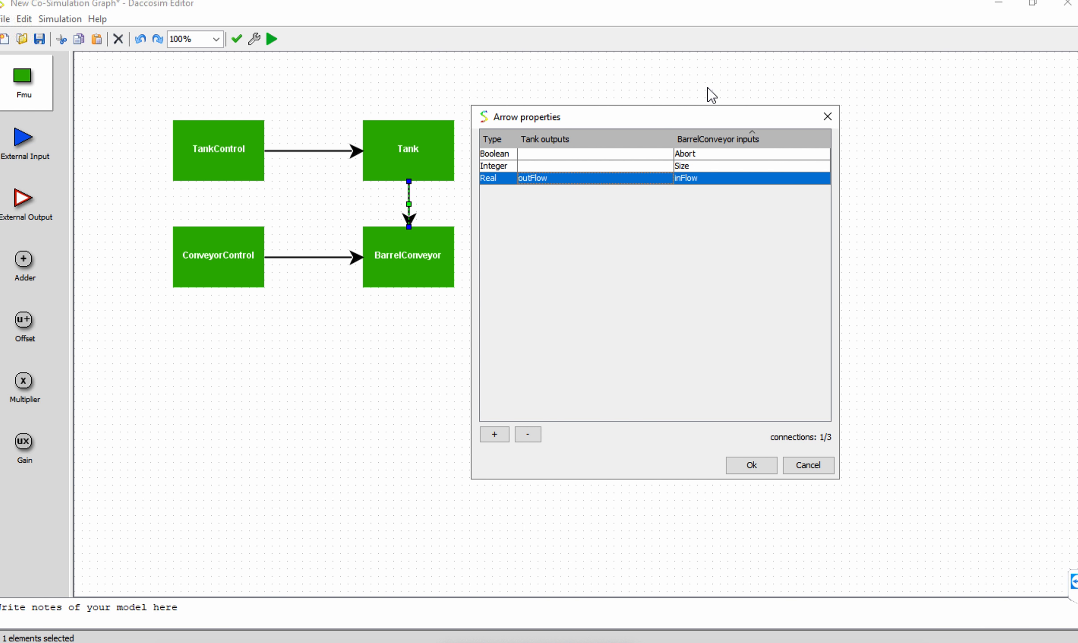
pyautogui.click(744, 466)
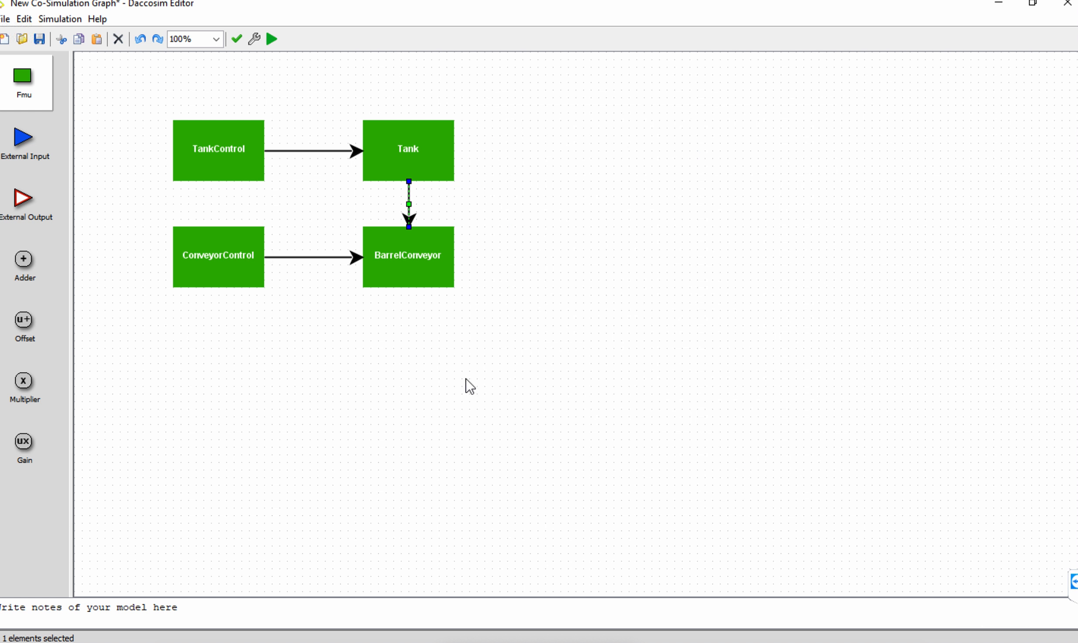
# On the ConveyorControl–BarrelConveyor arrow, assign the Abort output to the Abort input and the integer output to the Size input.
pyautogui.doubleClick(332, 257)
pyautogui.moveTo(506, 132); pyautogui.dragTo(707, 127)
pyautogui.doubleClick(583, 165)
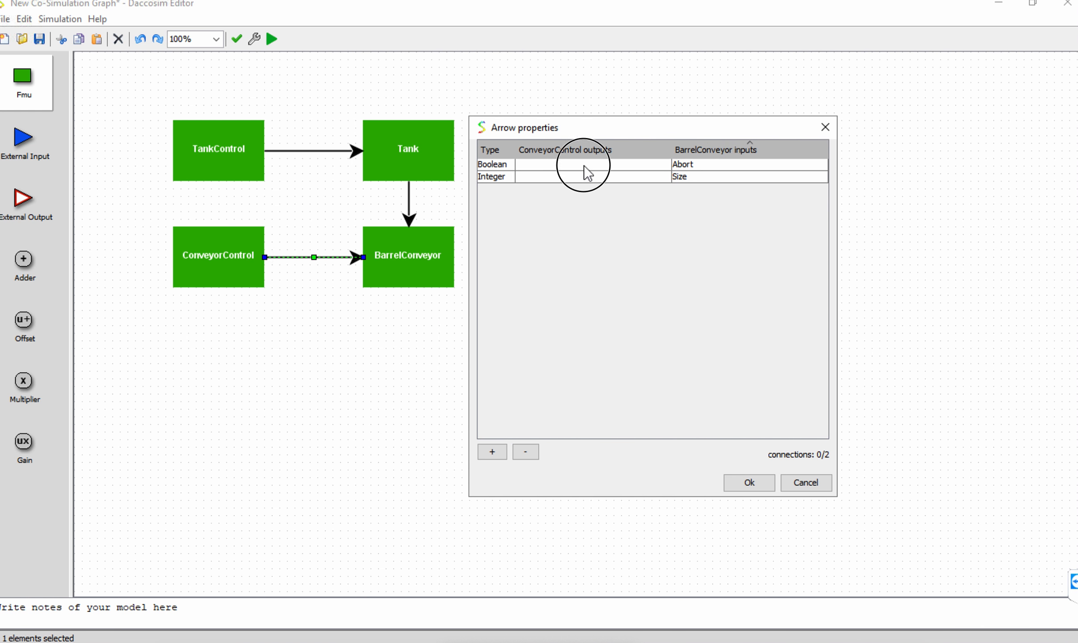
pyautogui.click(570, 243)
pyautogui.doubleClick(570, 244)
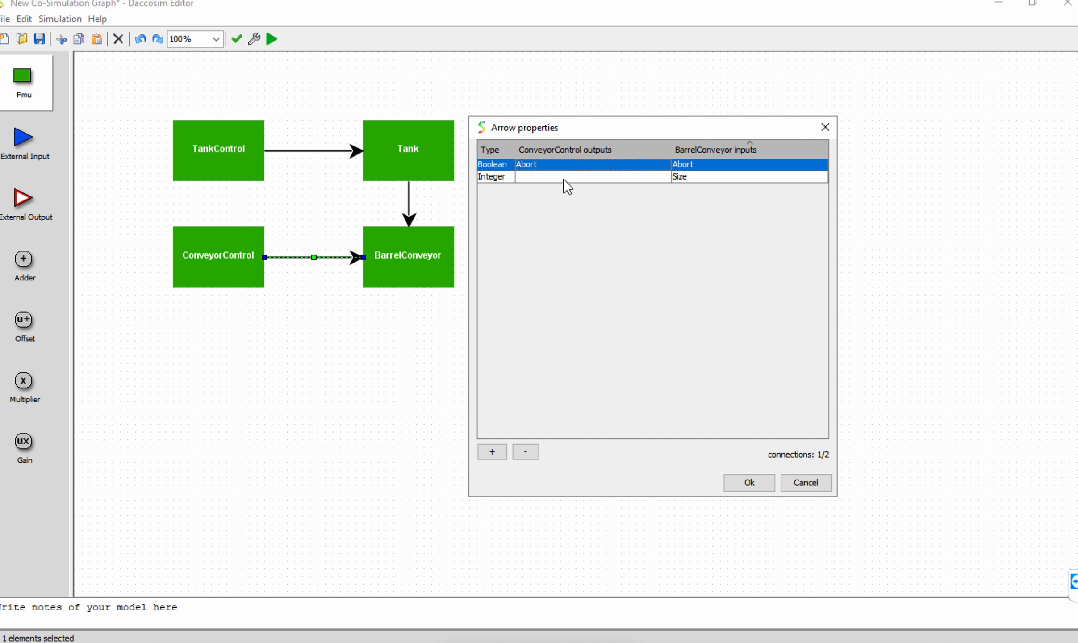
pyautogui.doubleClick(562, 177)
pyautogui.doubleClick(567, 243)
pyautogui.click(749, 482)
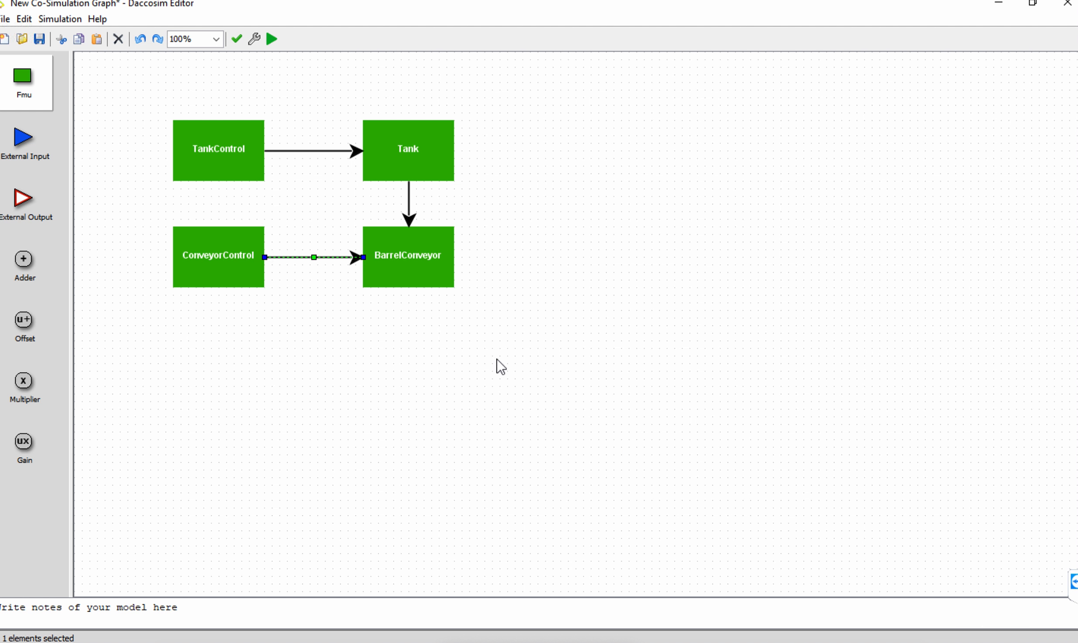
# Set the co-simulation's stop time to 18 and the constant stepper's step size to 0.001.
pyautogui.click(253, 41)
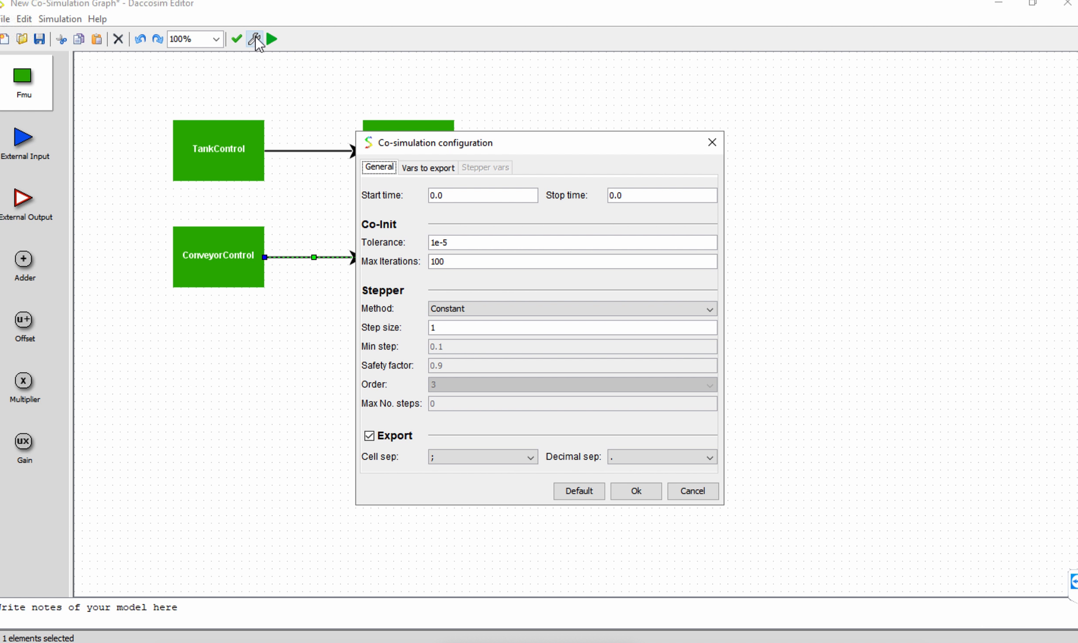
pyautogui.doubleClick(627, 198)
pyautogui.write('18')
pyautogui.doubleClick(436, 328)
pyautogui.write('0.0')
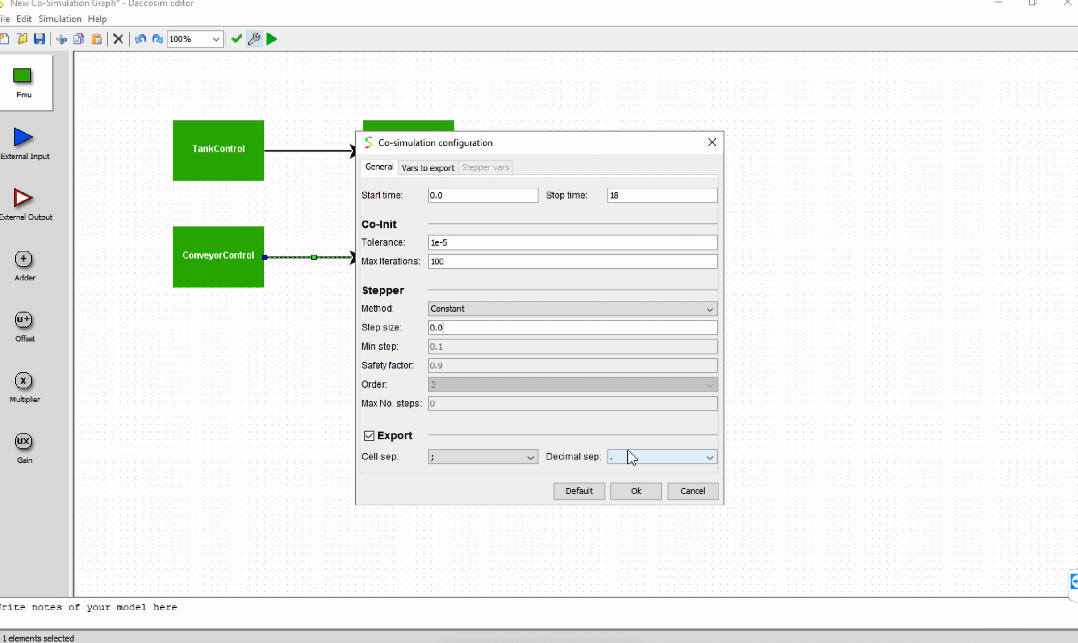
pyautogui.write('01')
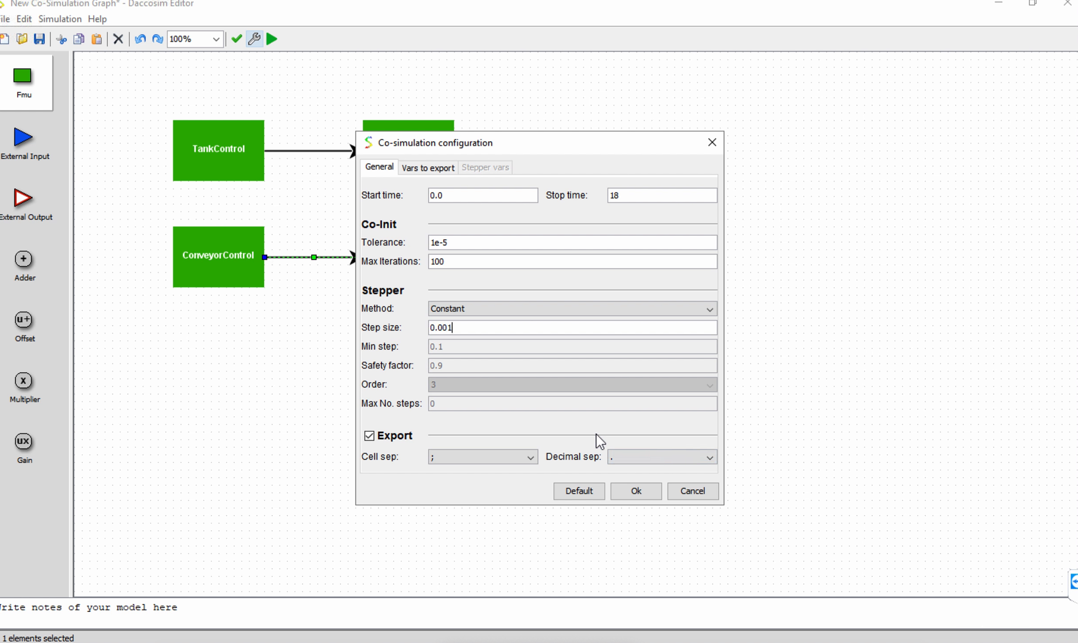
# Use a comma as the export decimal separator and add TankControl.Valve, ConveyorControl.Abort and ConveyorControl.Size to the exported variables.
pyautogui.click(624, 460)
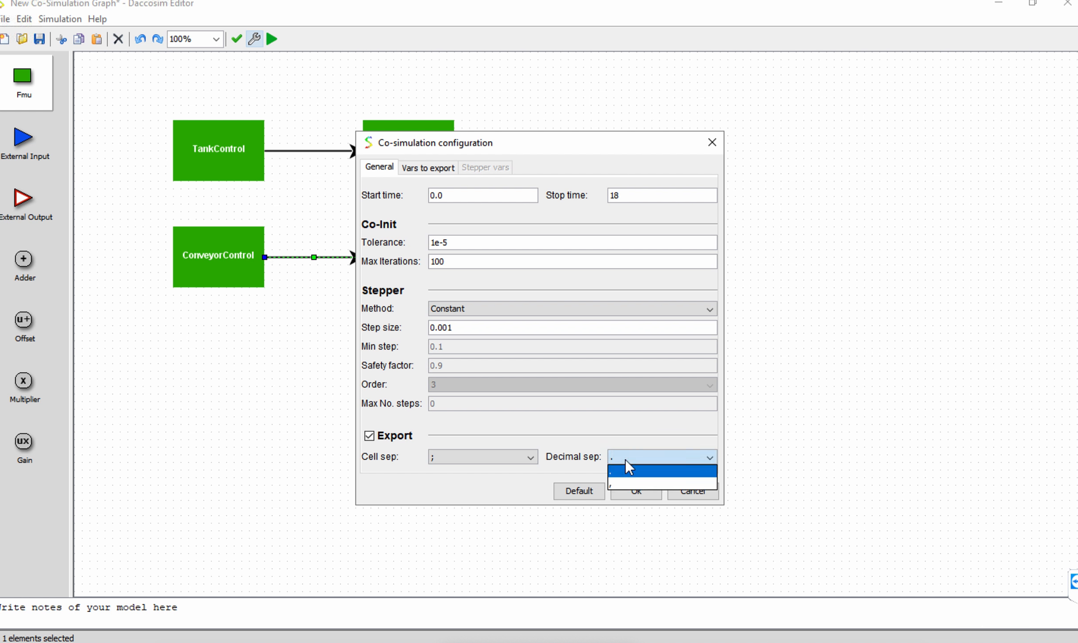
pyautogui.click(620, 483)
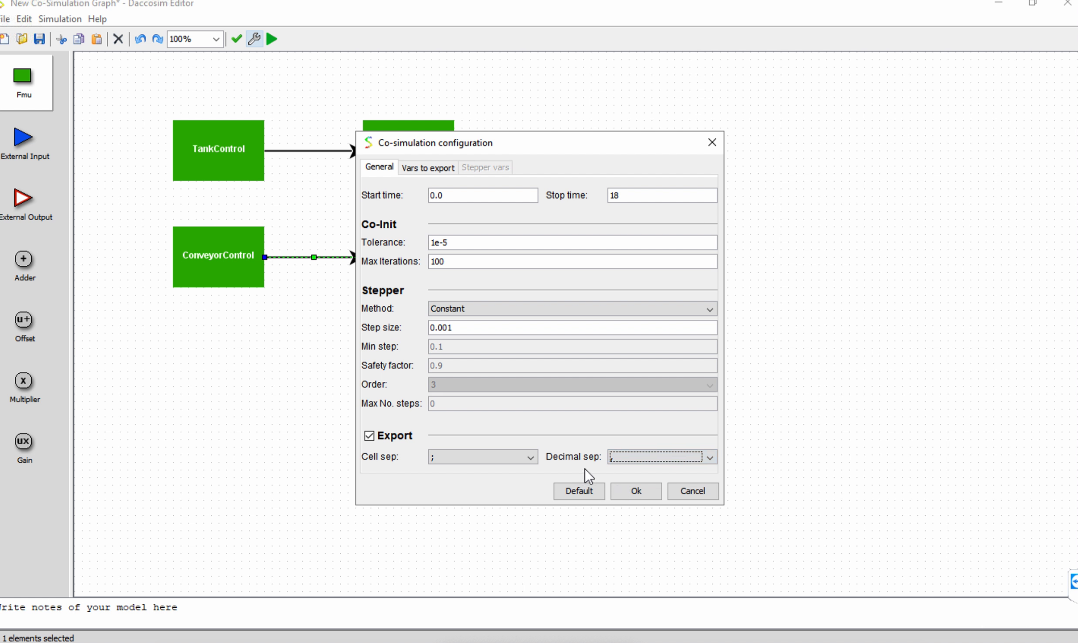
pyautogui.click(424, 172)
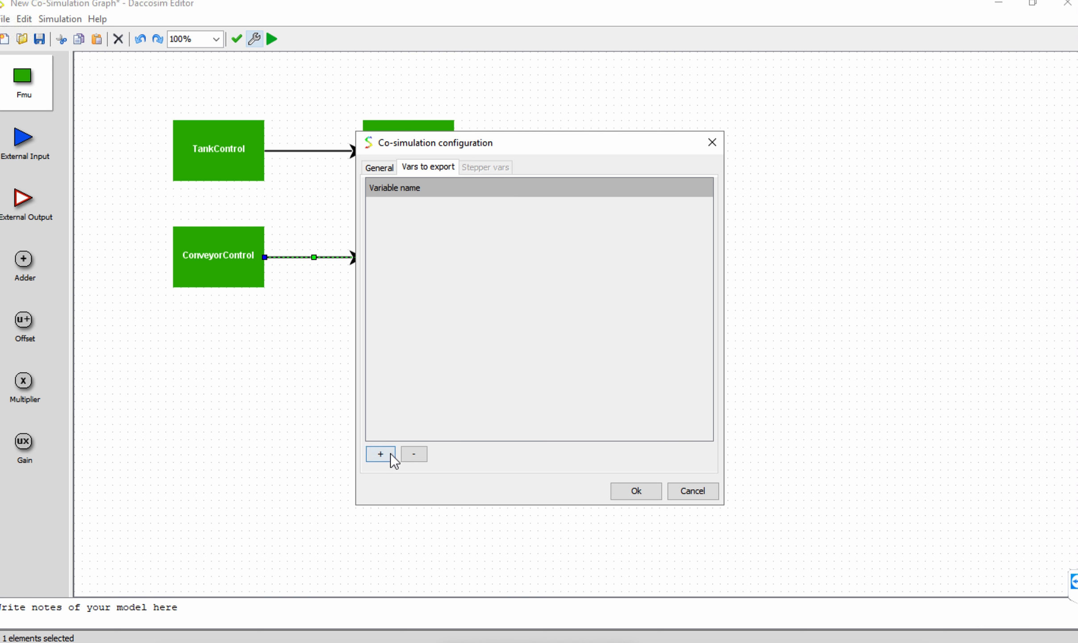
pyautogui.click(387, 454)
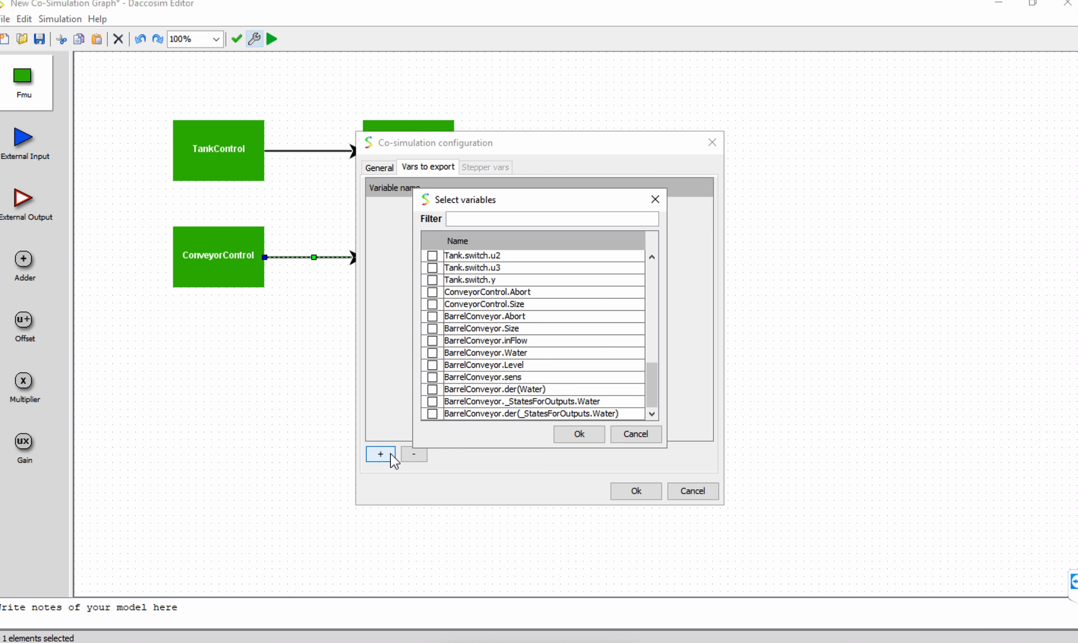
pyautogui.write('control')
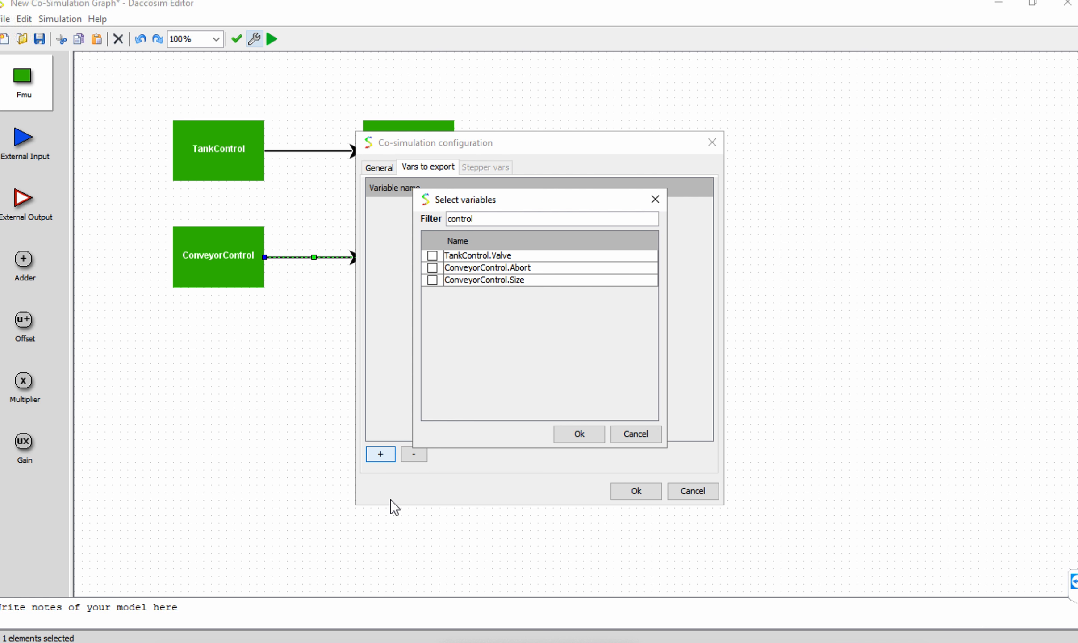
pyautogui.click(431, 255)
pyautogui.click(432, 267)
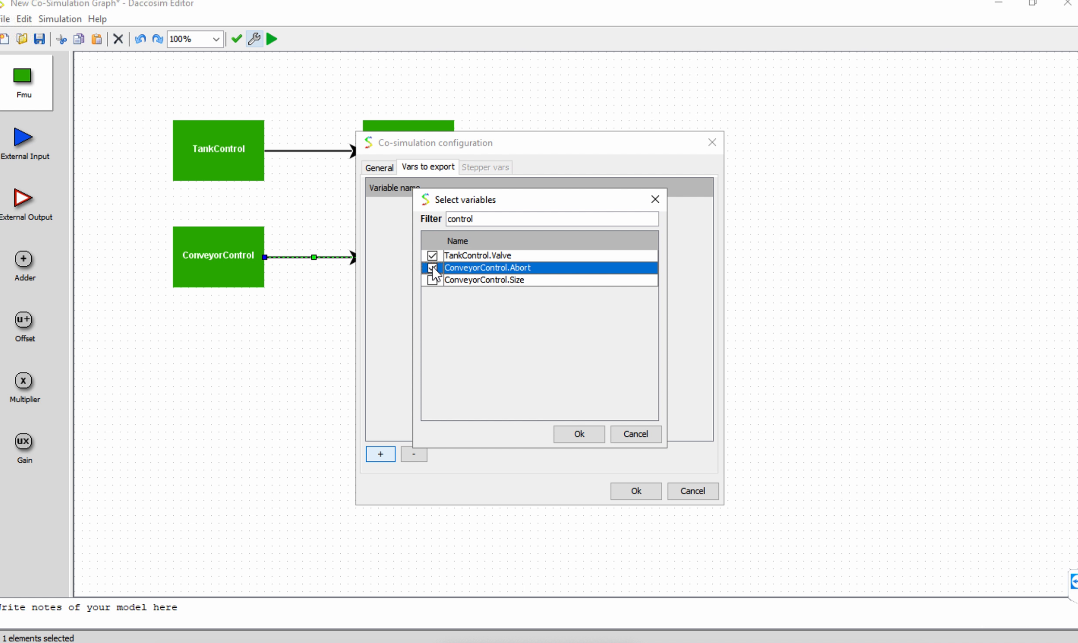
pyautogui.click(432, 280)
pyautogui.click(579, 434)
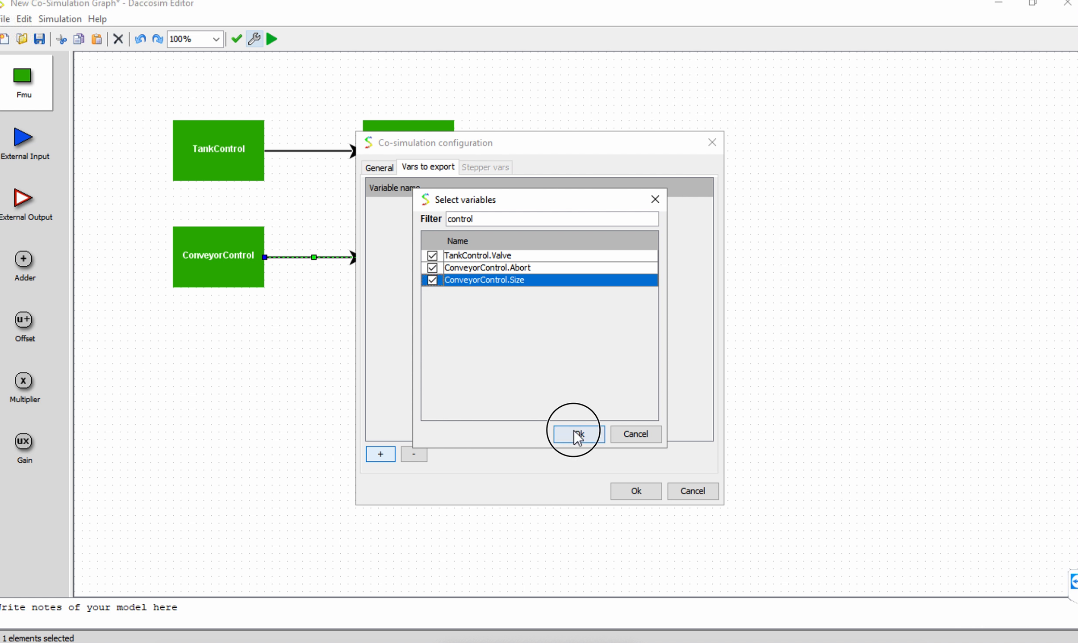
# Add BarrelConveyor.inFlow and BarrelConveyor.Water to the exported variables and accept the co-simulation configuration.
pyautogui.click(374, 457)
pyautogui.write('inflo')
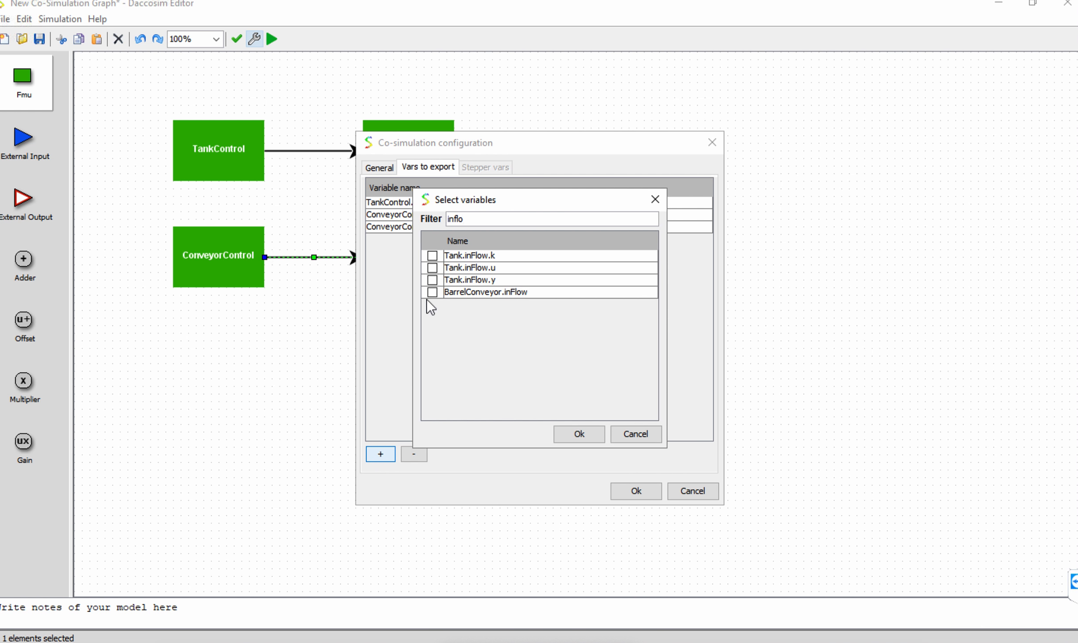
pyautogui.click(433, 293)
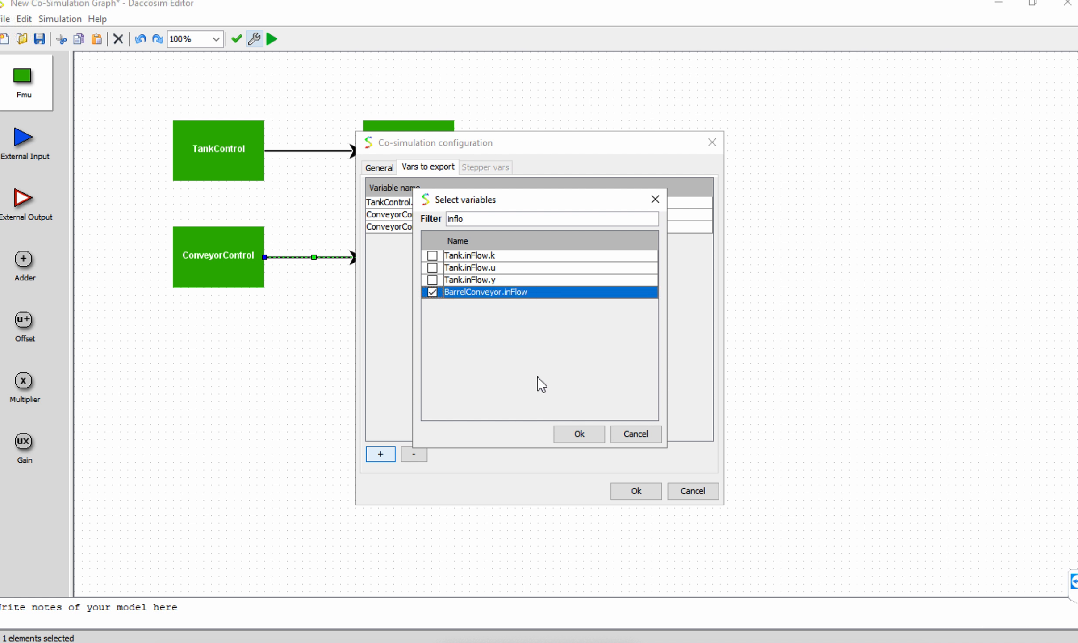
pyautogui.click(571, 431)
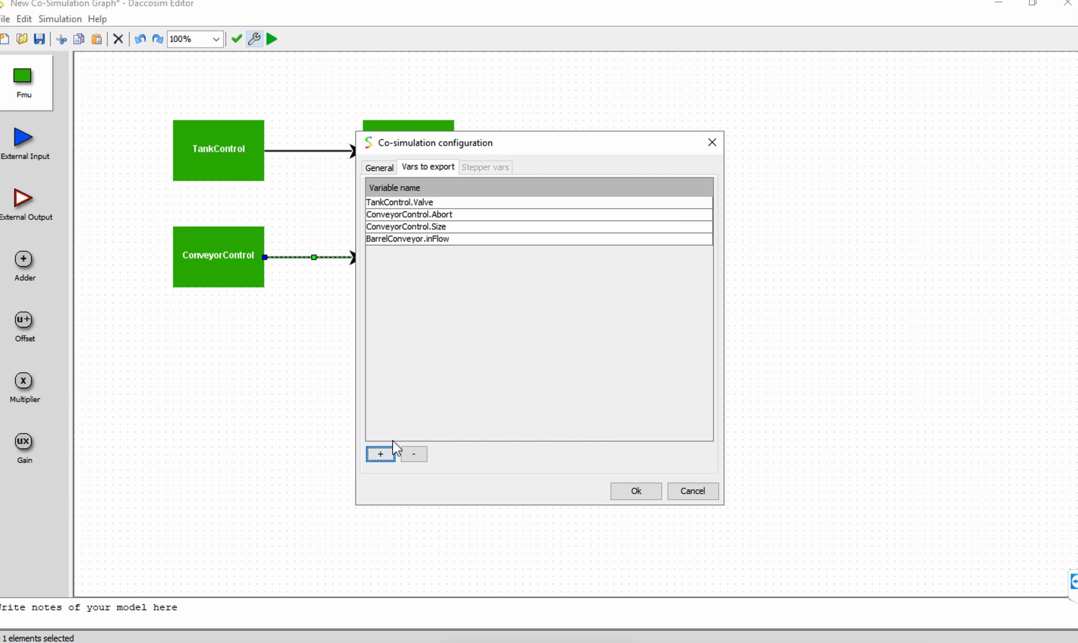
pyautogui.click(380, 452)
pyautogui.write('water')
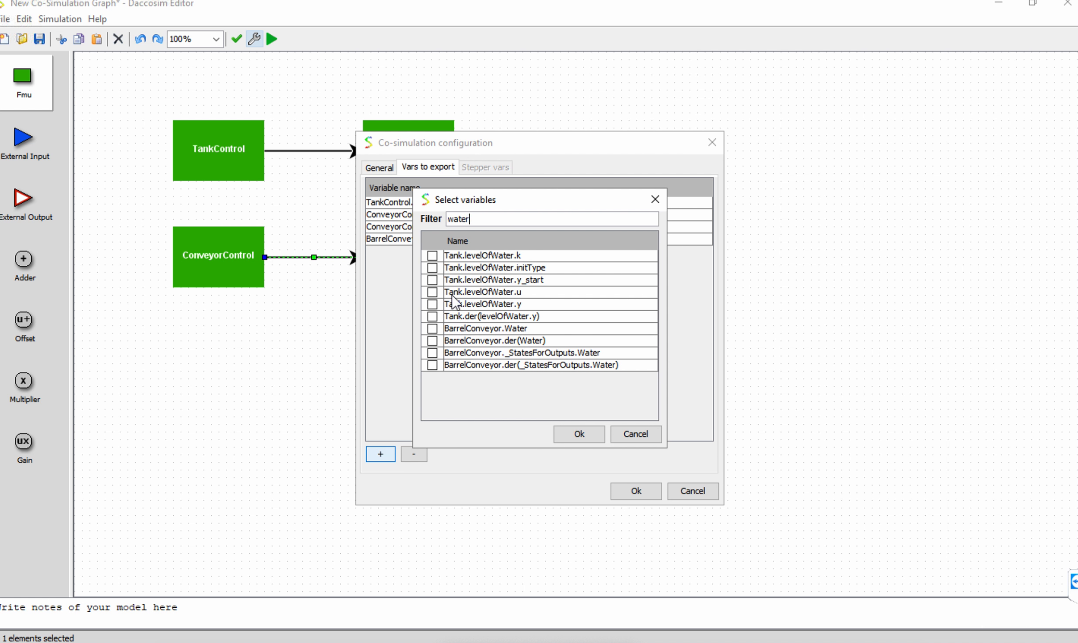
pyautogui.click(432, 328)
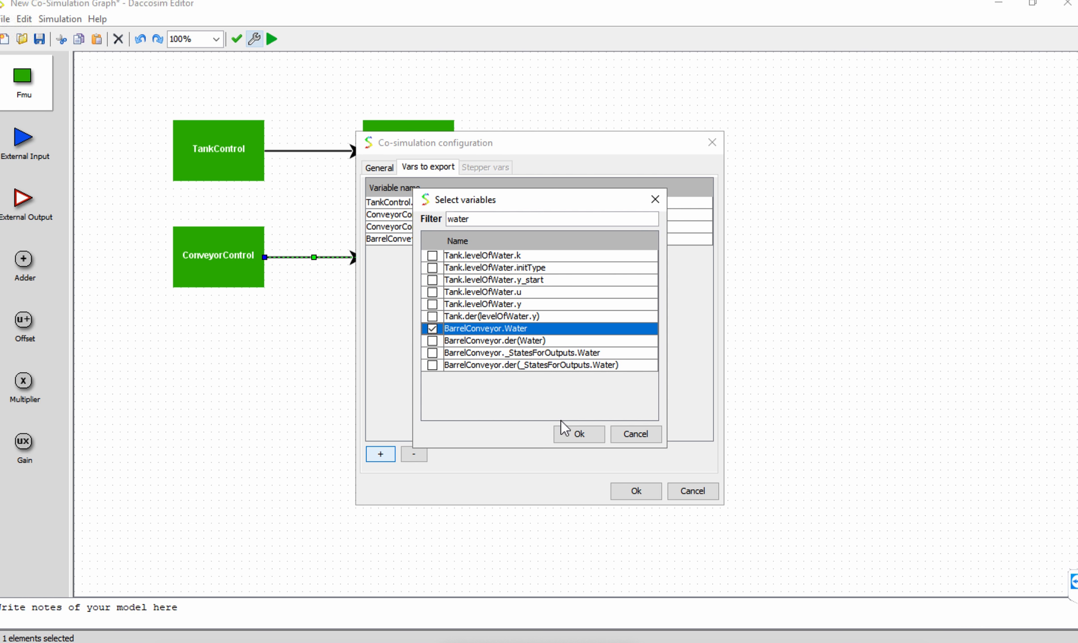
pyautogui.click(567, 431)
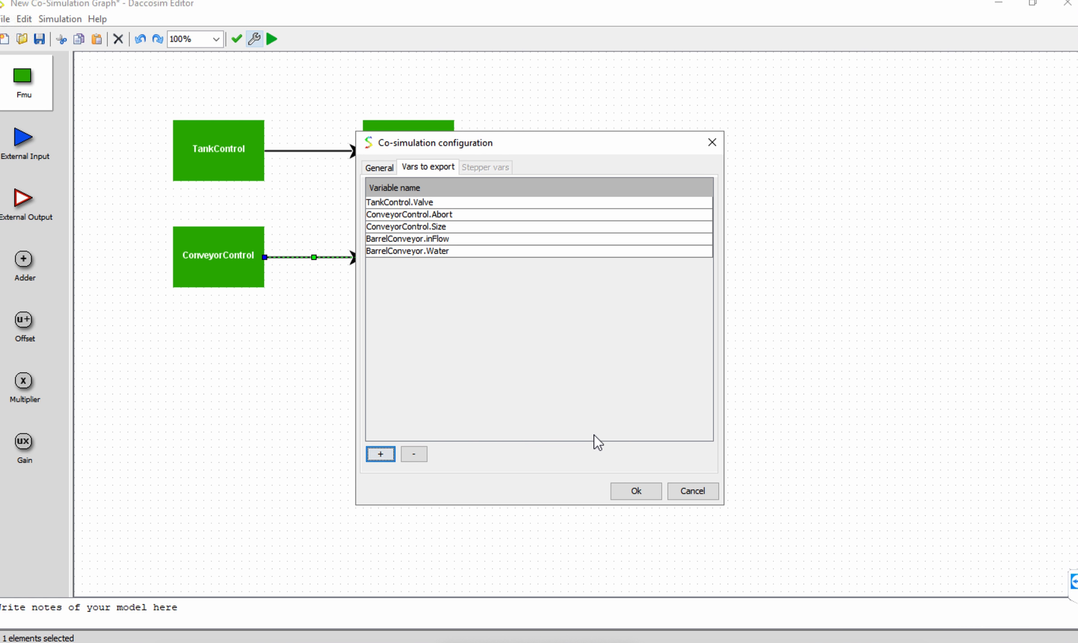
pyautogui.click(620, 485)
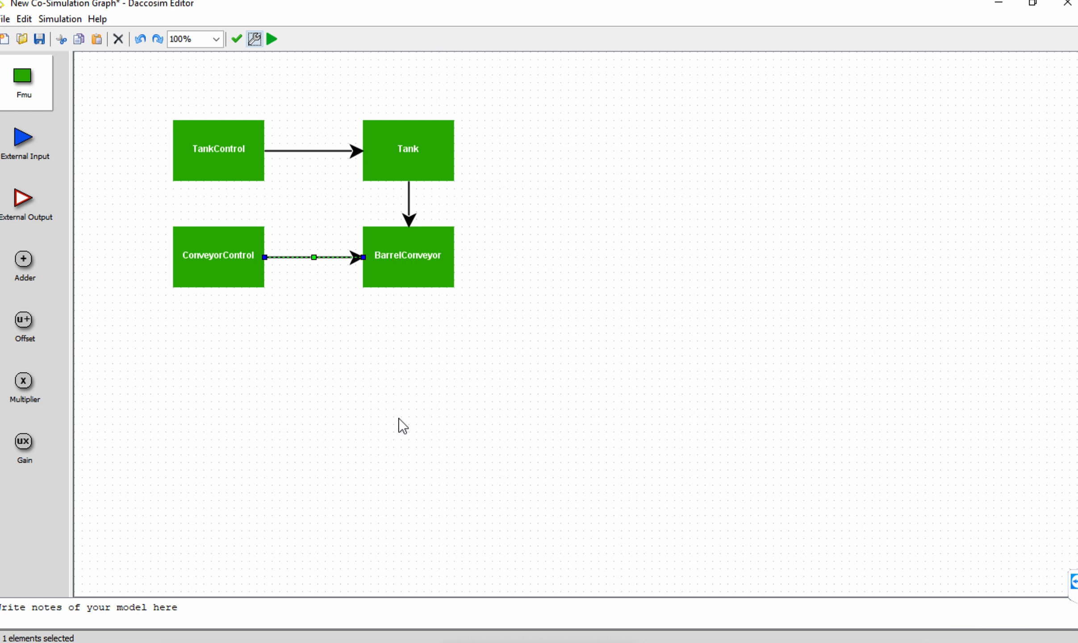
# Validate the graph and run the co-simulation, saving the graph as tankbarrel in the tankbarrel folder.
pyautogui.click(235, 44)
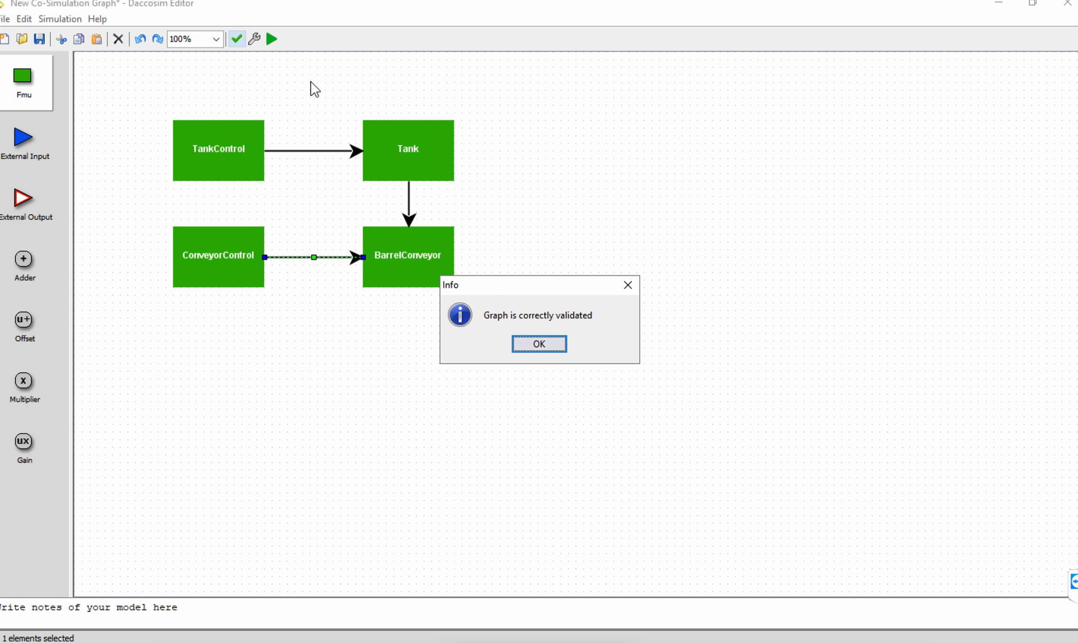
pyautogui.click(546, 346)
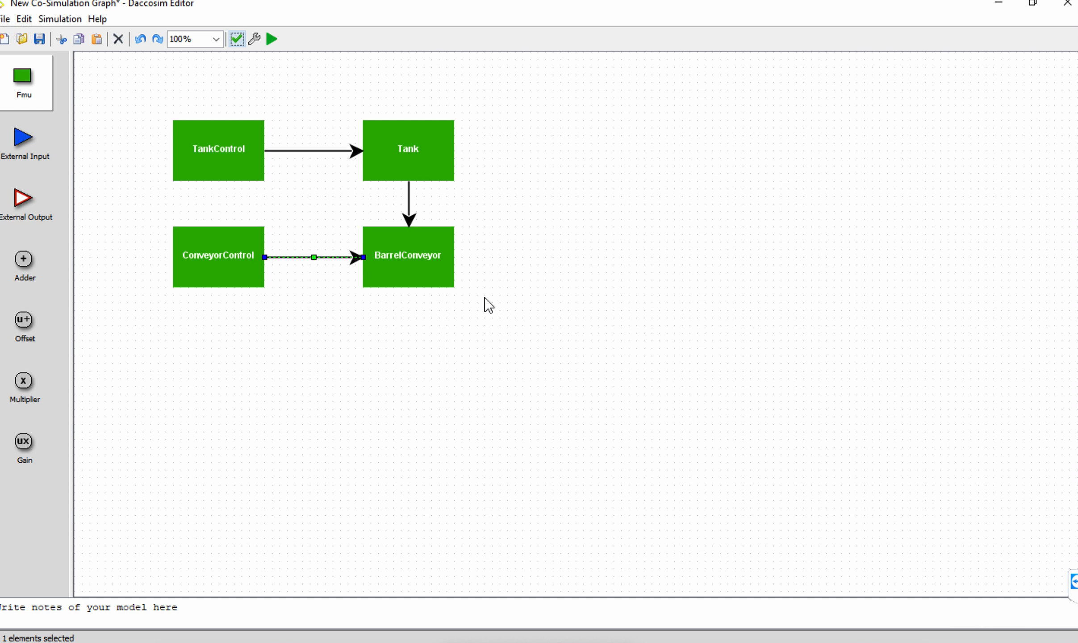
pyautogui.click(273, 40)
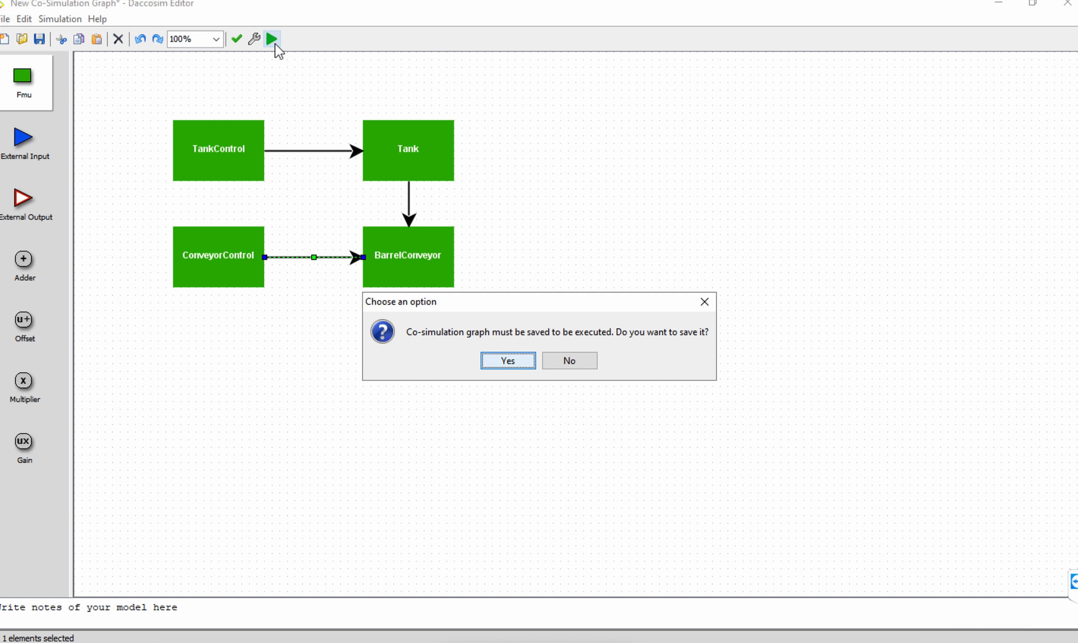
pyautogui.click(507, 360)
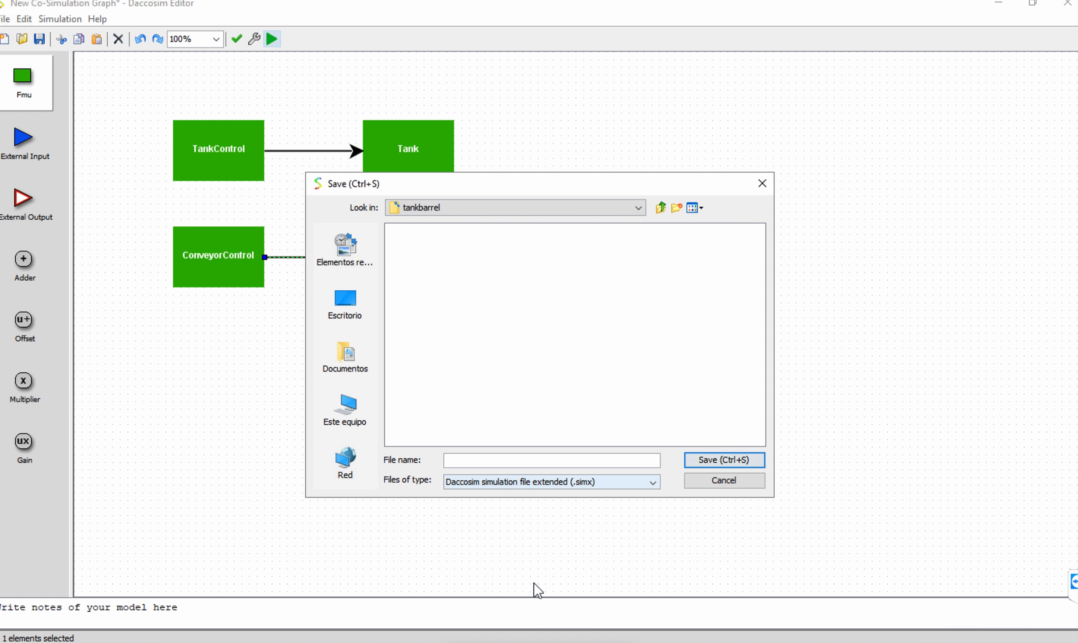
pyautogui.write('tankbarrel')
pyautogui.click(725, 460)
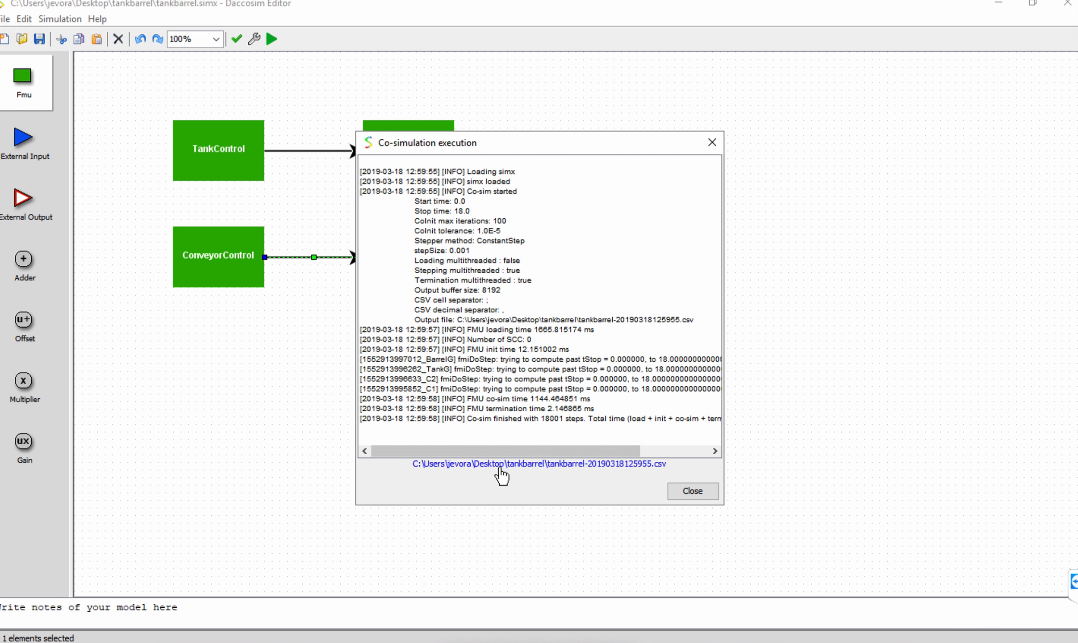
# Open the exported results CSV in Excel and fit all column widths to their contents.
pyautogui.click(548, 465)
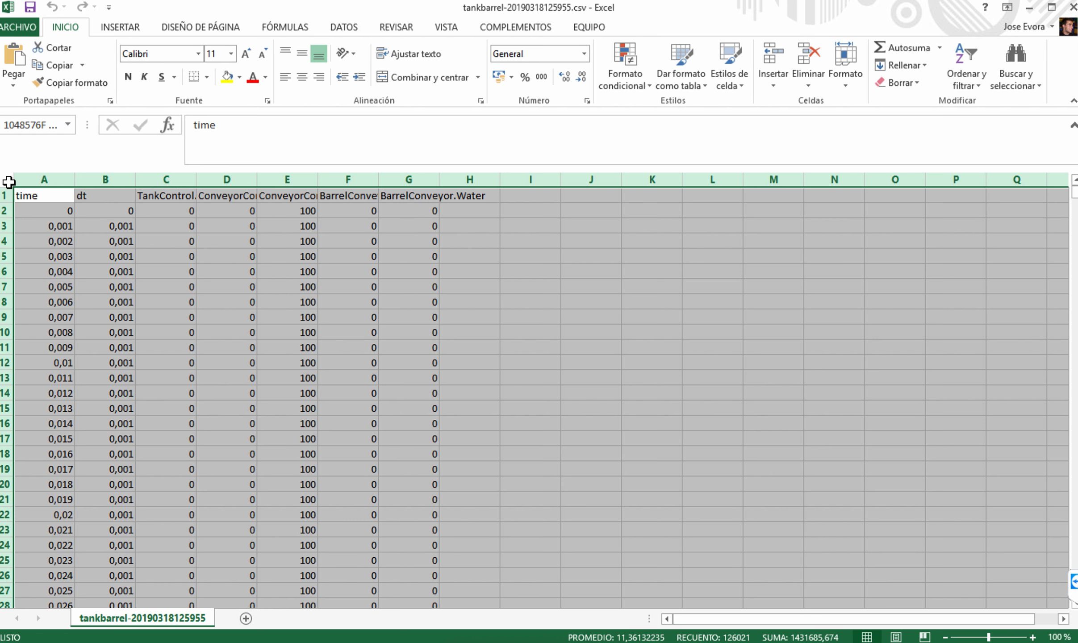
pyautogui.click(7, 180)
pyautogui.doubleClick(134, 174)
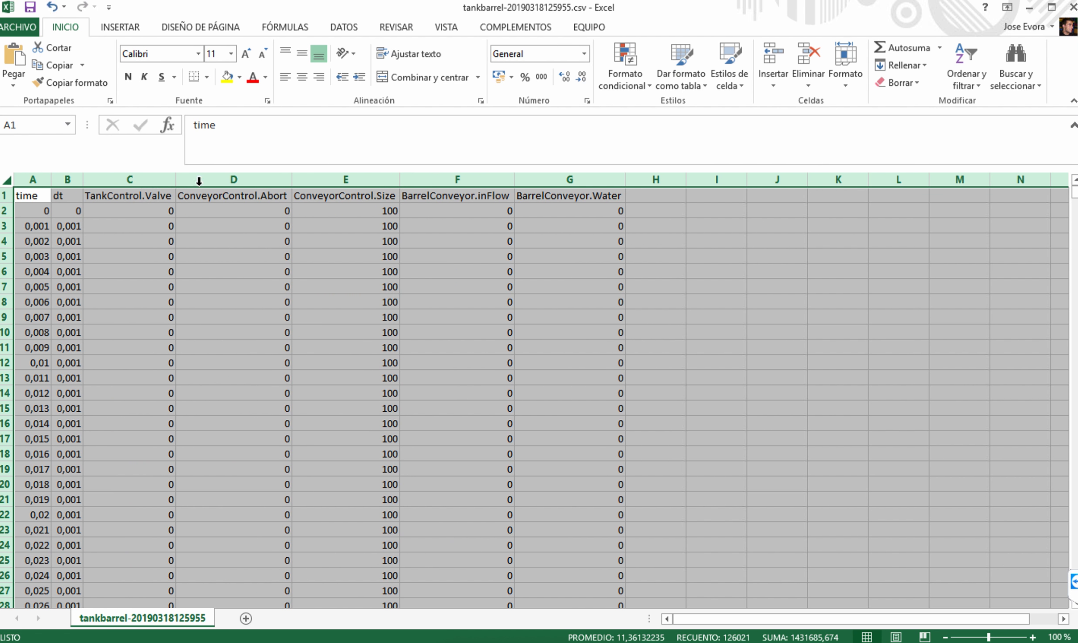
pyautogui.click(421, 270)
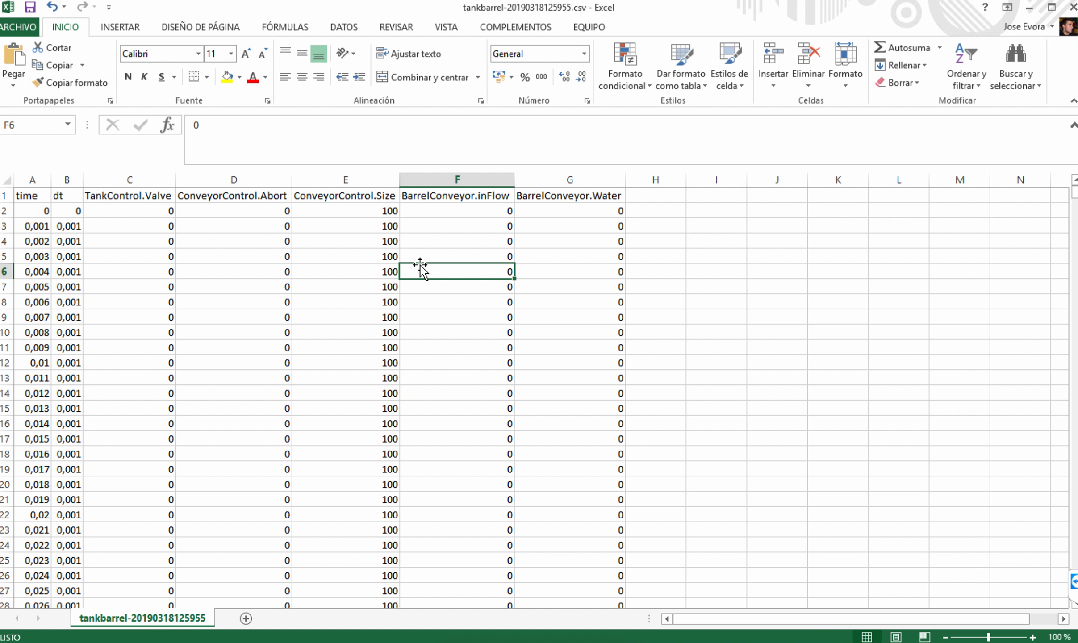
# Insert a 2D line chart of the BarrelConveyor.Water column and place it beside the data around rows 13 to 27.
pyautogui.click(554, 177)
pyautogui.click(133, 31)
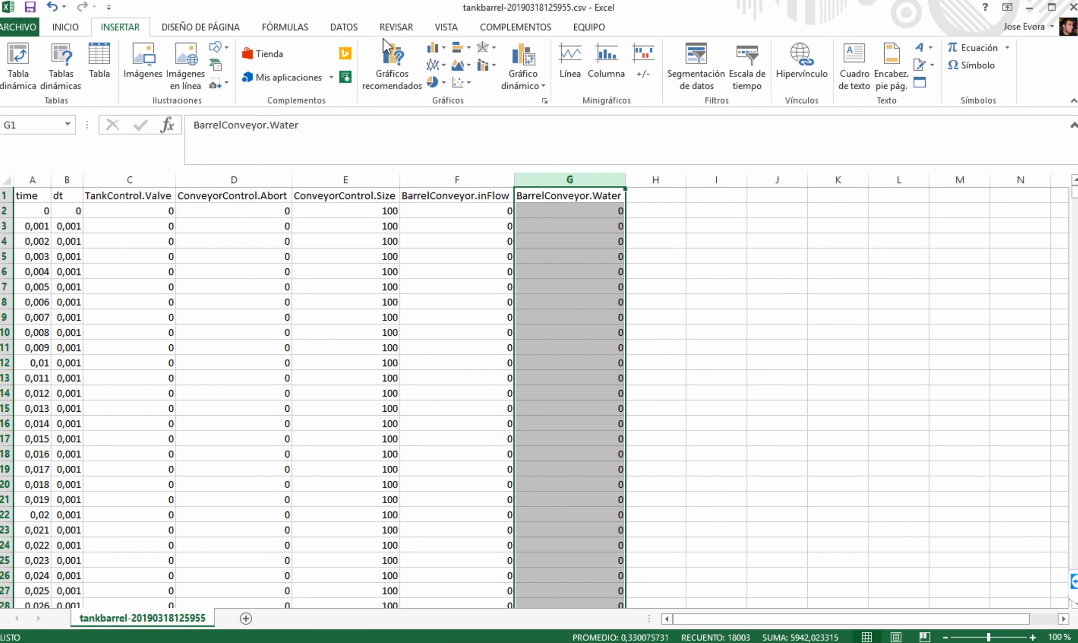
pyautogui.click(432, 63)
pyautogui.click(454, 121)
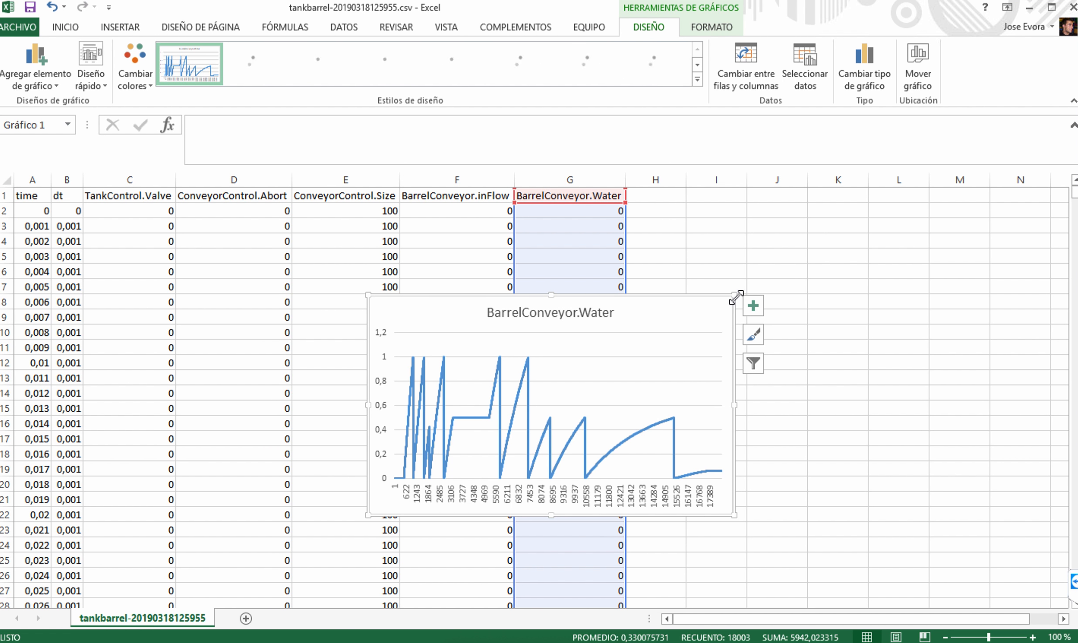
pyautogui.moveTo(720, 312); pyautogui.dragTo(942, 385)
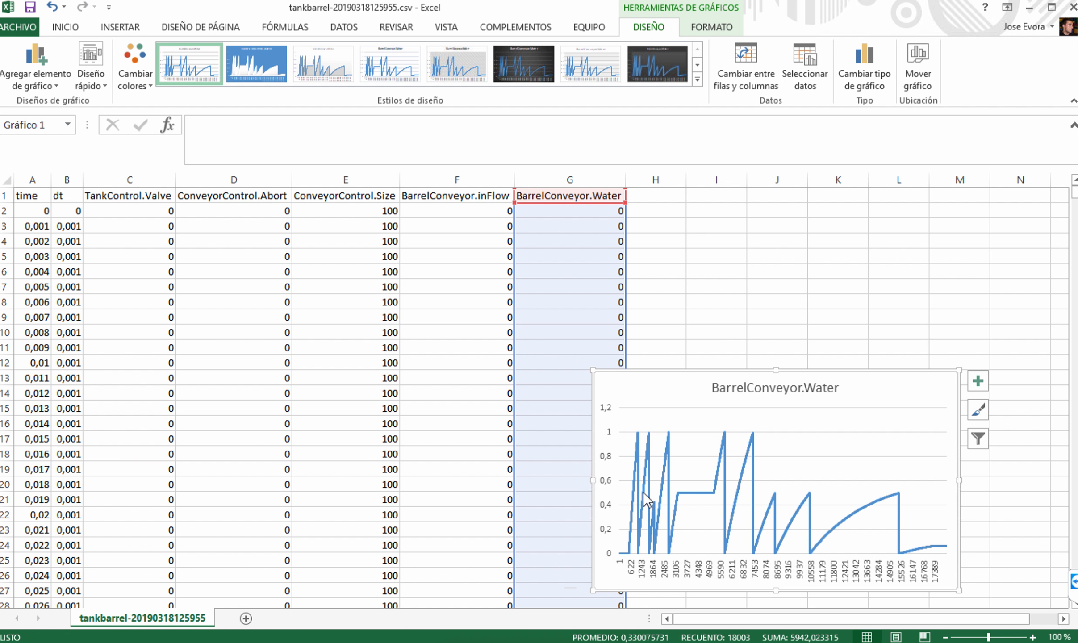
# Plot the ConveyorControl.Abort column as a 2D line chart above the water chart to compare them, and delete that chart.
pyautogui.click(236, 180)
pyautogui.click(133, 30)
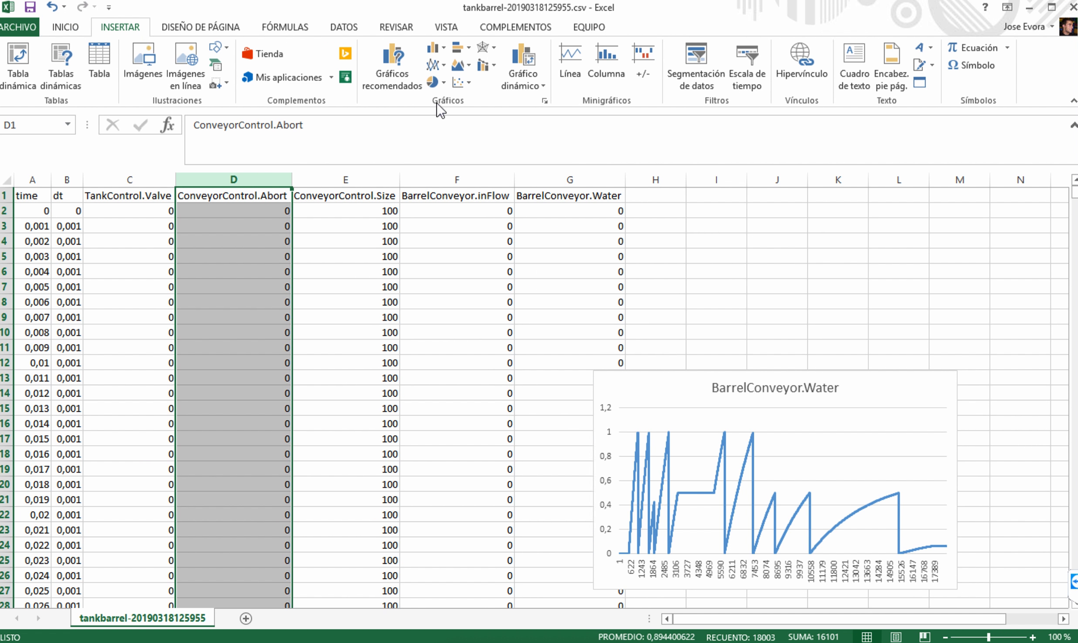
pyautogui.click(431, 64)
pyautogui.click(446, 102)
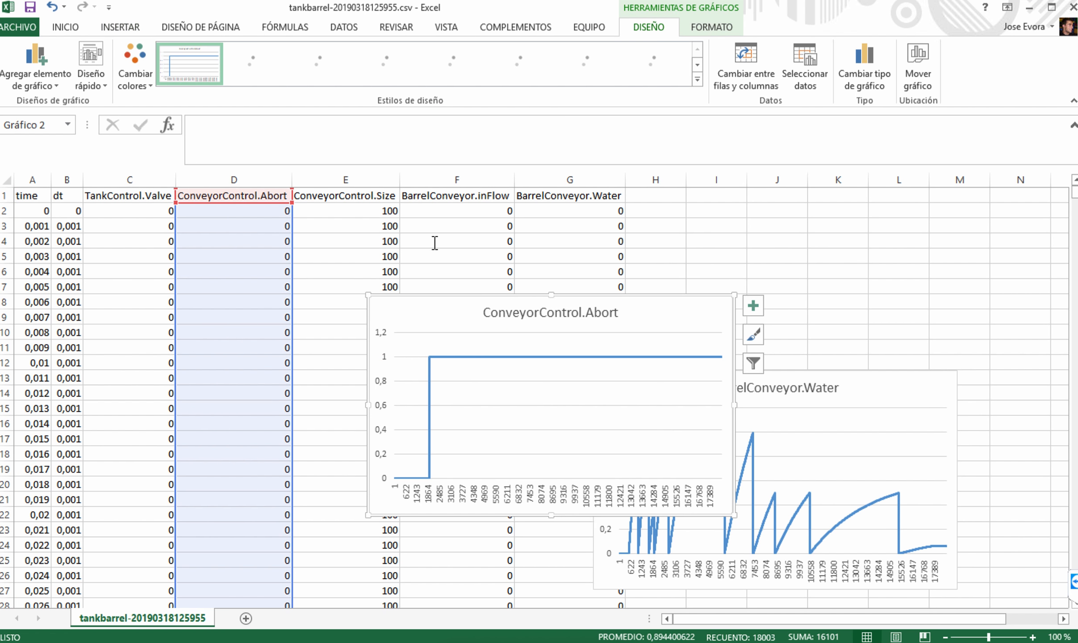
pyautogui.moveTo(498, 295)
pyautogui.mouseDown()
pyautogui.moveTo(546, 303)
pyautogui.moveTo(736, 267)
pyautogui.moveTo(813, 231)
pyautogui.moveTo(736, 195)
pyautogui.mouseUp()
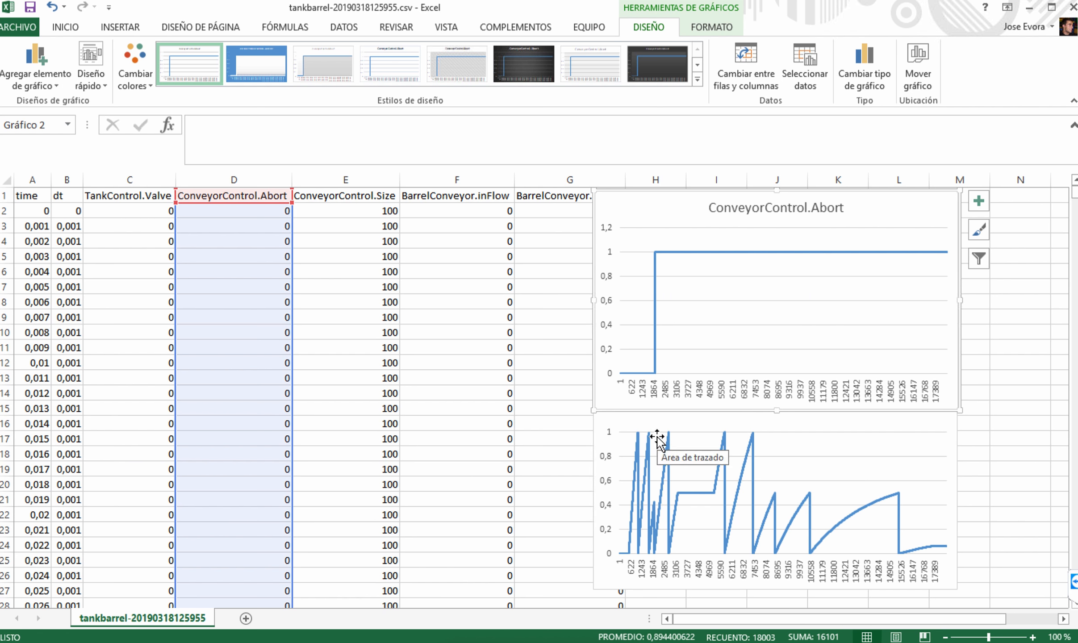
pyautogui.press('Delete')
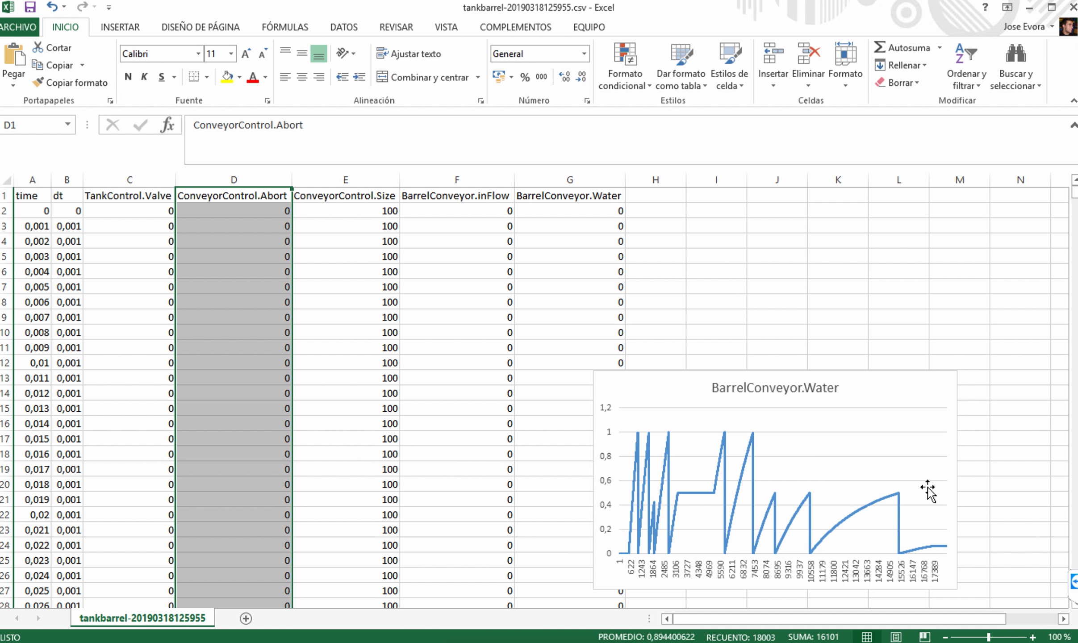
# Insert a 2D line chart of the ConveyorControl.Size column above the BarrelConveyor.Water chart and switch back to Daccosim Editor.
pyautogui.click(353, 179)
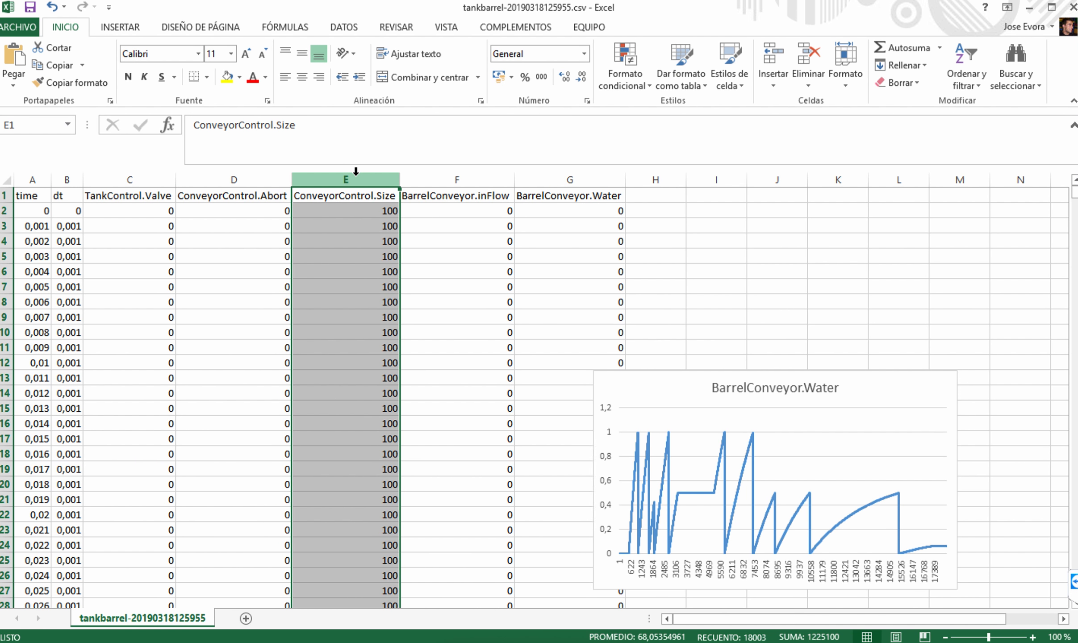
pyautogui.click(105, 25)
pyautogui.click(433, 64)
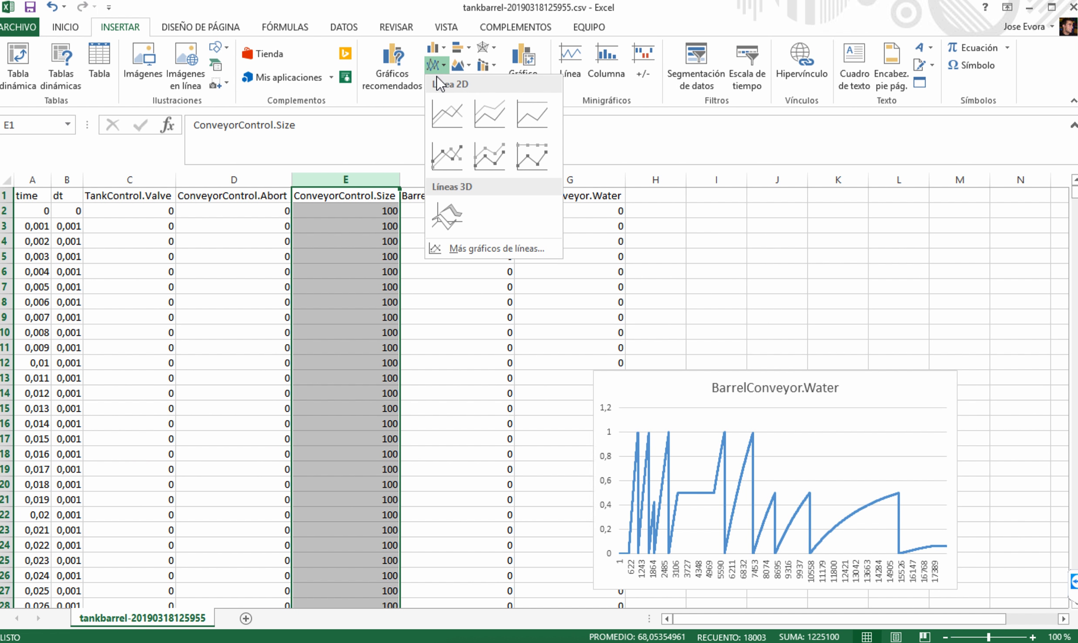
pyautogui.click(451, 116)
pyautogui.moveTo(677, 310)
pyautogui.mouseDown()
pyautogui.moveTo(821, 222)
pyautogui.moveTo(902, 197)
pyautogui.mouseUp()
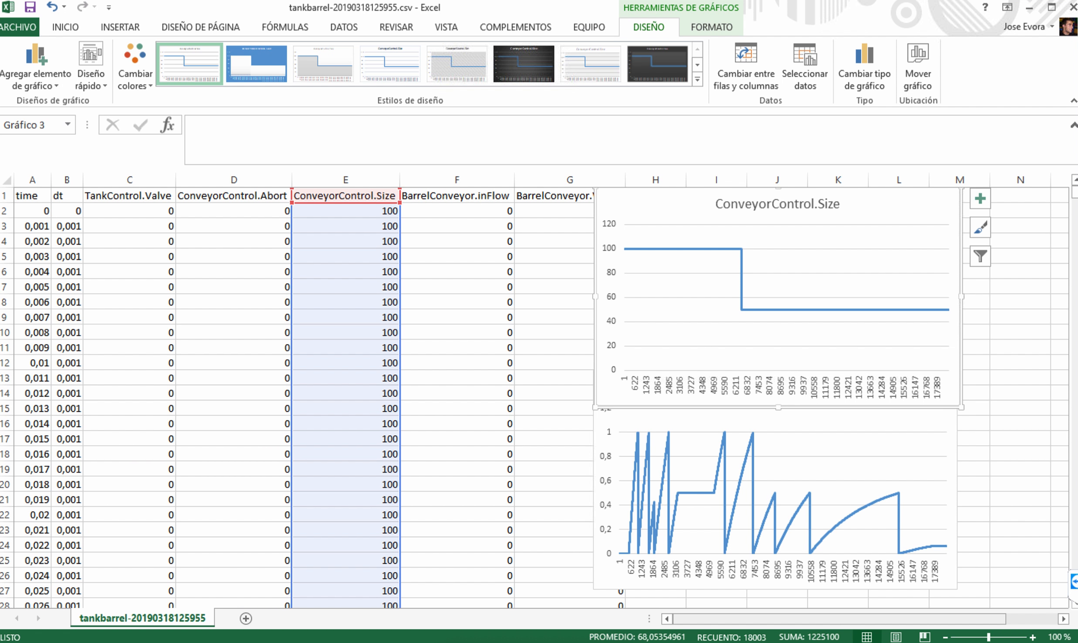
pyautogui.click(832, 641)
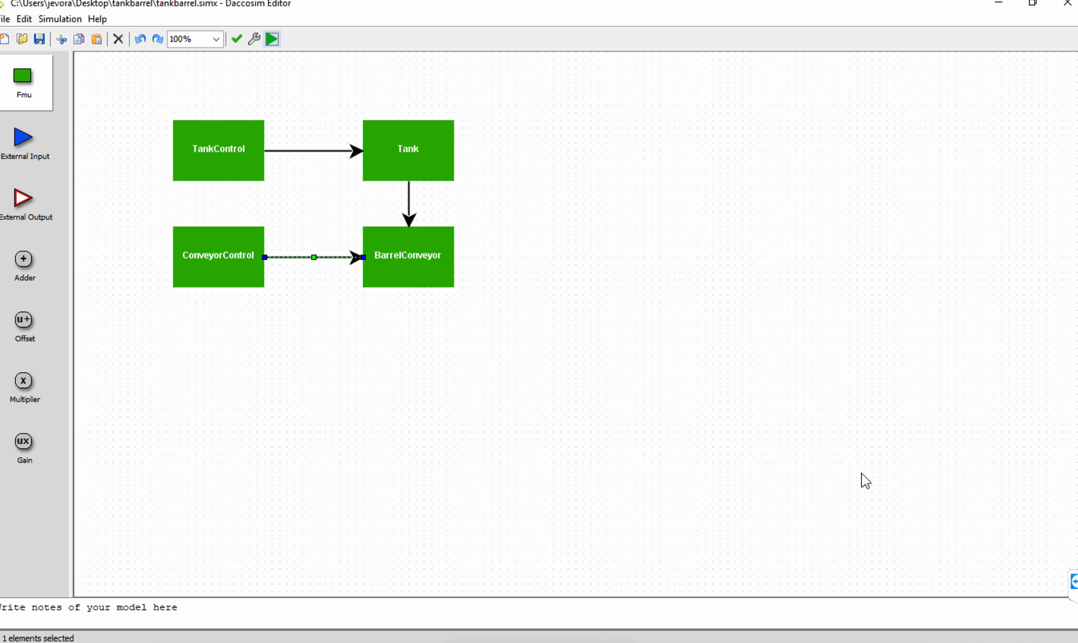